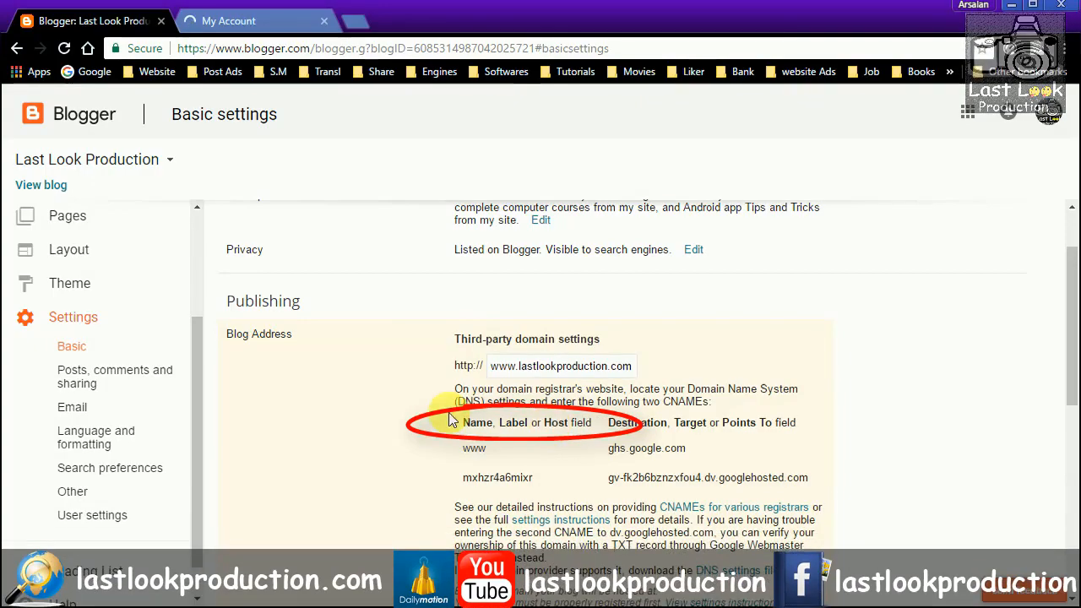
- Examine the host and destination values of the two CNAME records listed in the blog's third-party domain settings
scroll(448, 412, "down", 1)
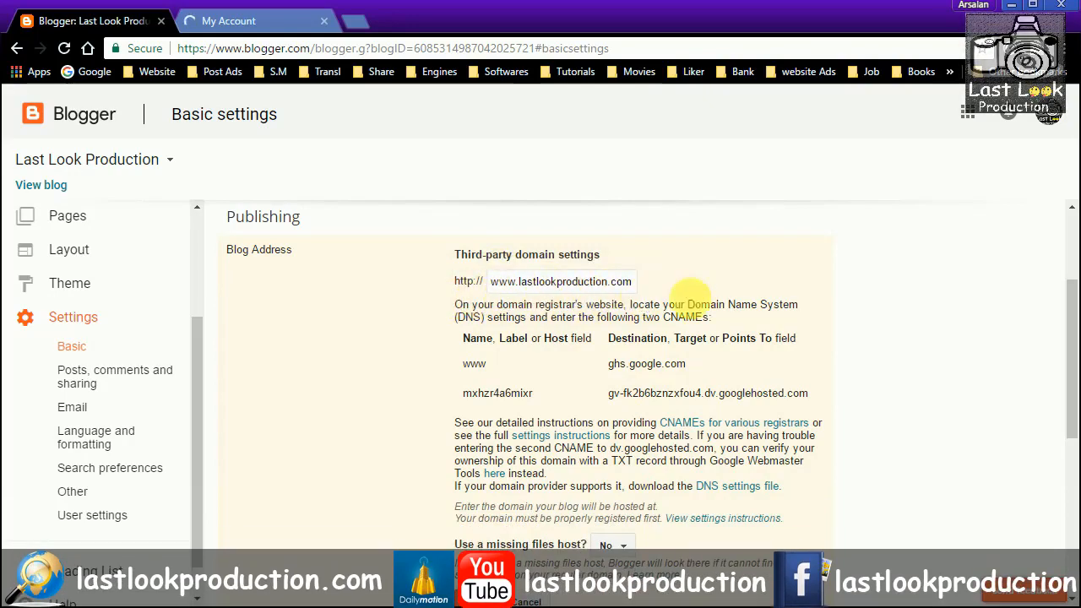
scroll(437, 374, "down", 1)
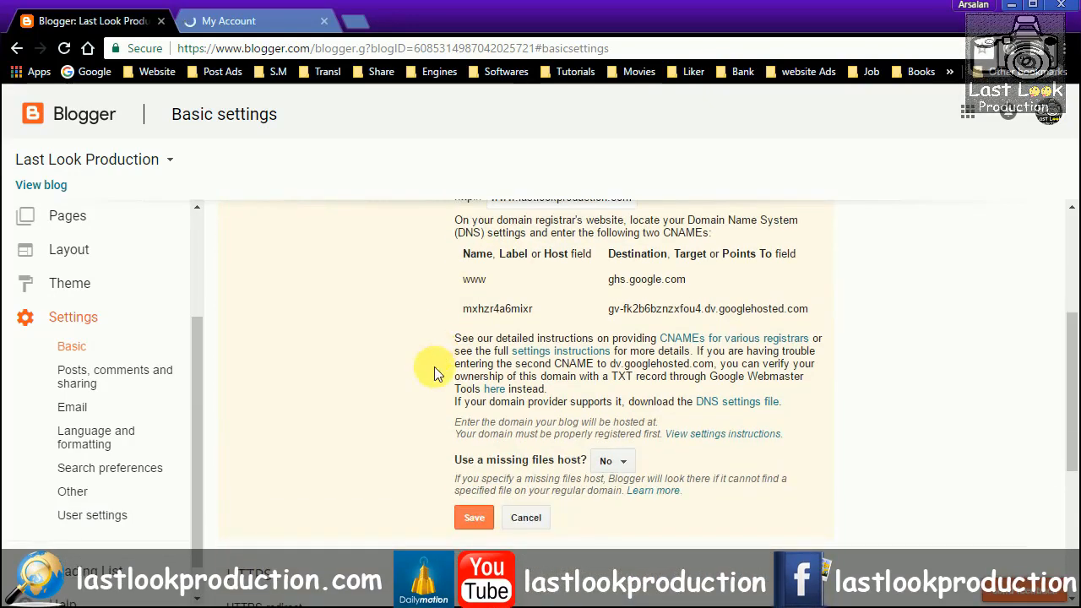
scroll(456, 379, "up", 2)
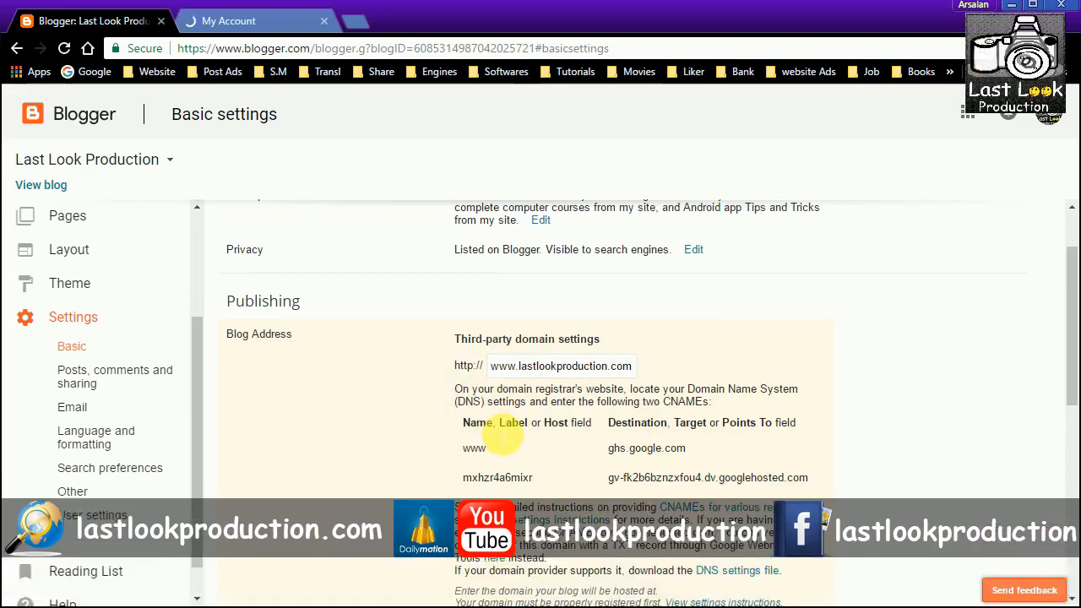
scroll(494, 418, "down", 1)
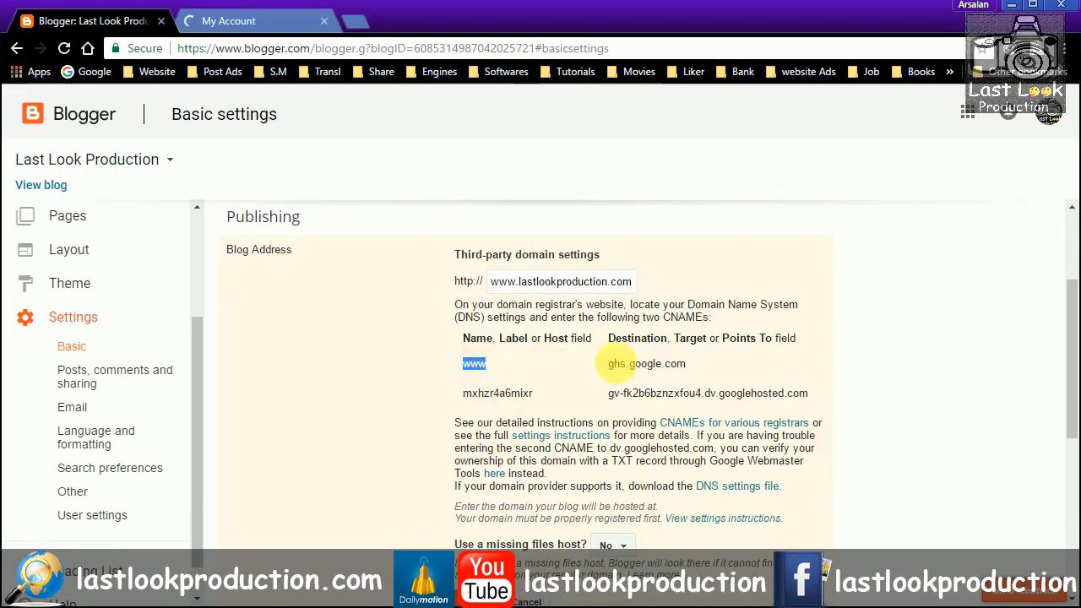
left_click_drag(705, 363, 650, 365)
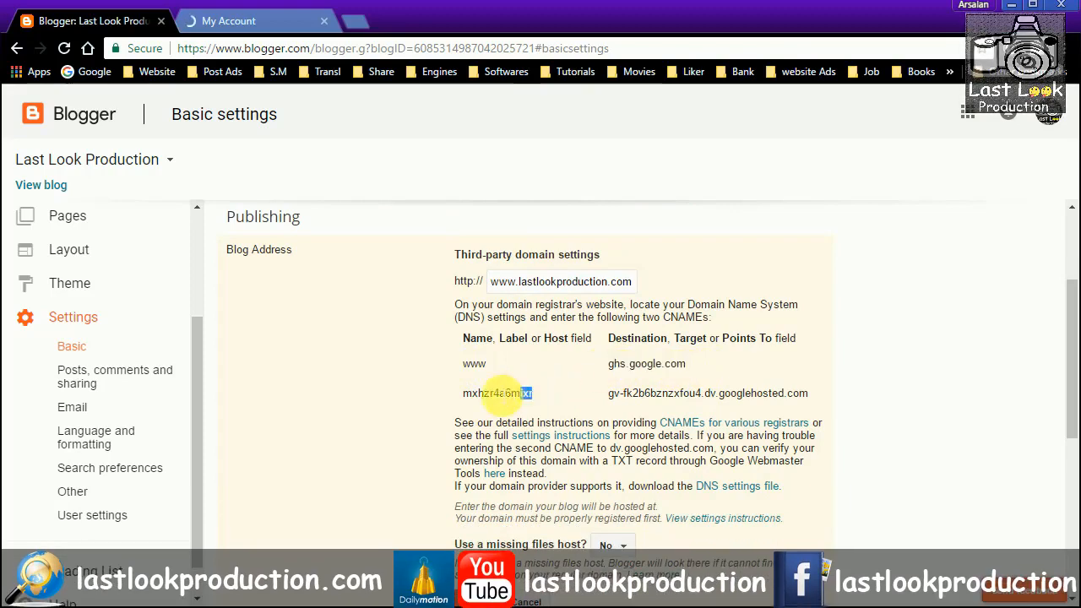
left_click(627, 396)
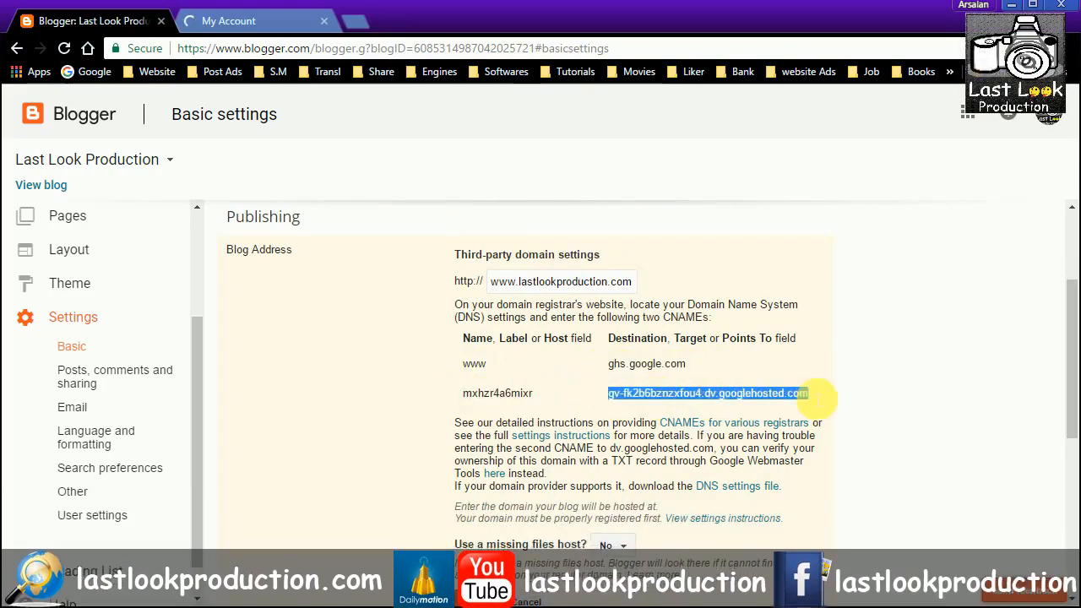
left_click_drag(819, 400, 622, 401)
left_click(398, 371)
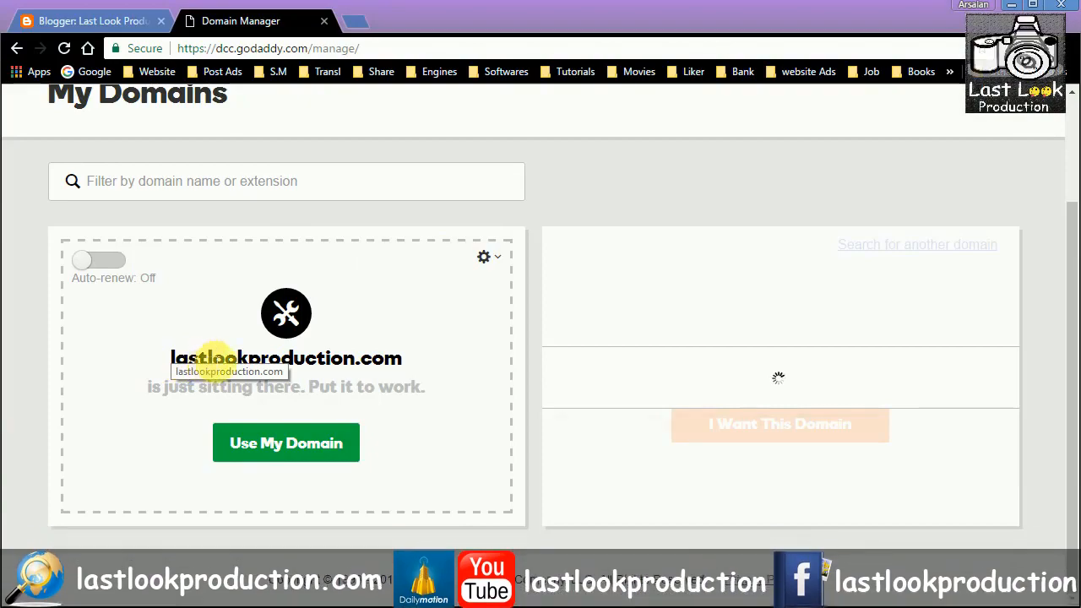
- Check the domain set in Blogger, switch to GoDaddy's Domain Manager, and open DNS management for lastlookproduction.com
left_click(71, 25)
scroll(482, 386, "down", 2)
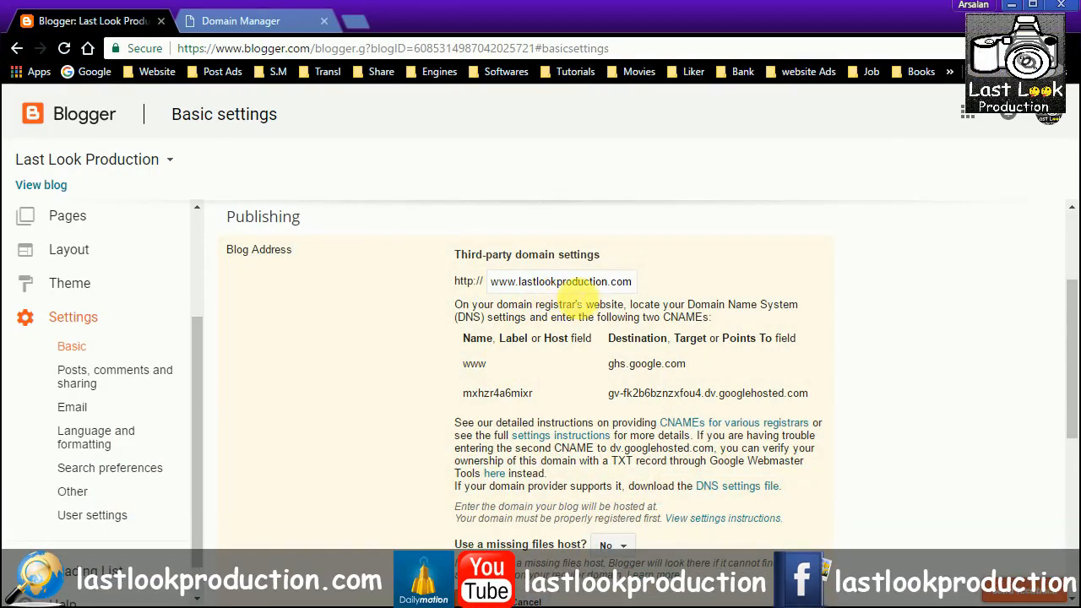
left_click(271, 25)
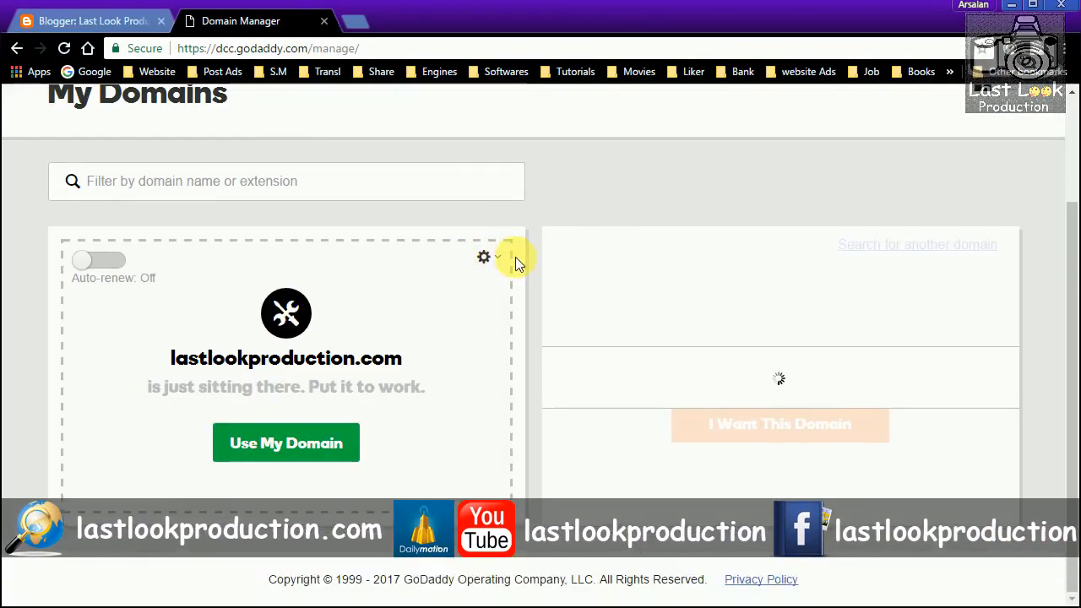
left_click(490, 257)
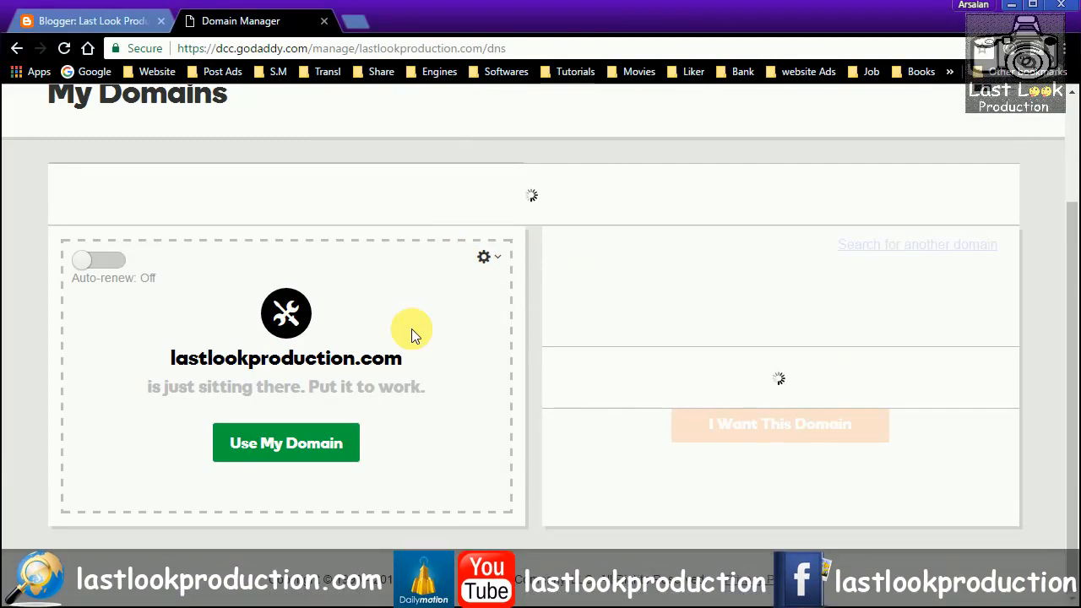
scroll(489, 283, "down", 4)
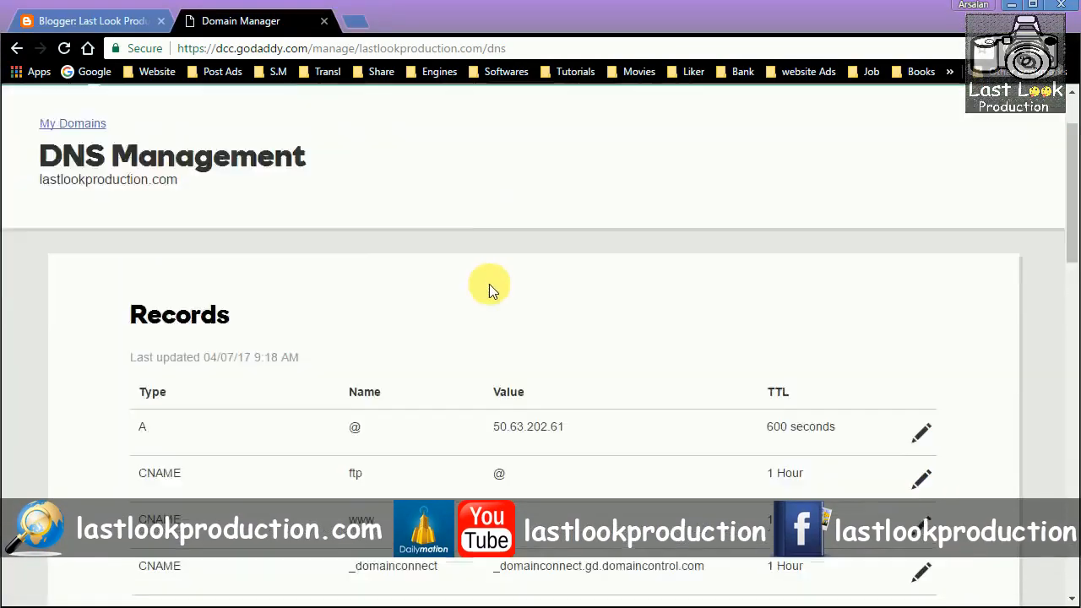
- Start adding a DNS record below the existing ones and set its type to CNAME
scroll(439, 306, "up", 1)
scroll(439, 305, "up", 1)
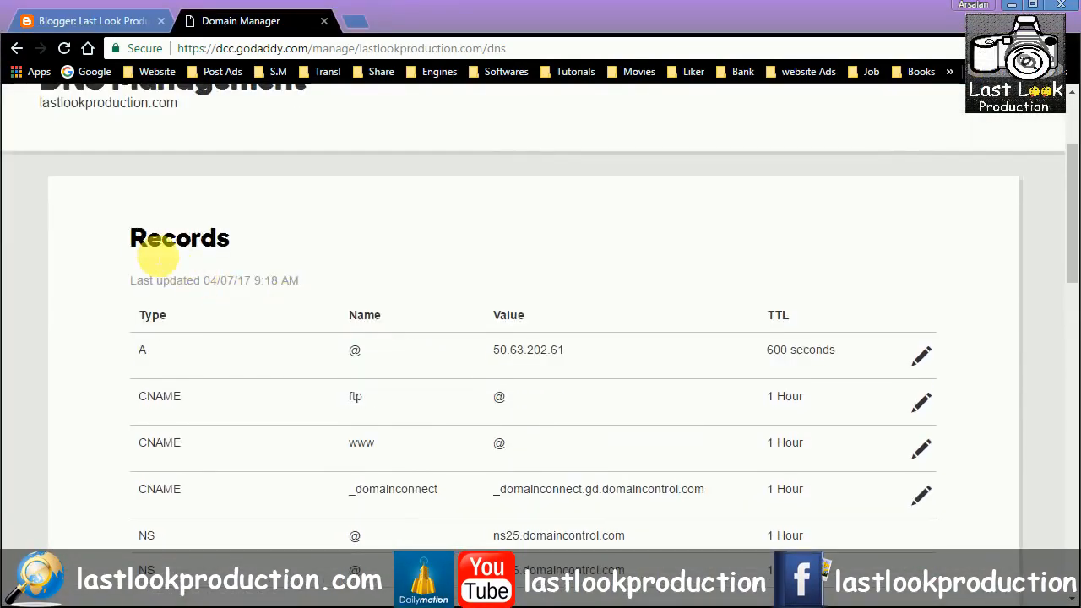
scroll(845, 380, "down", 2)
left_click(933, 454)
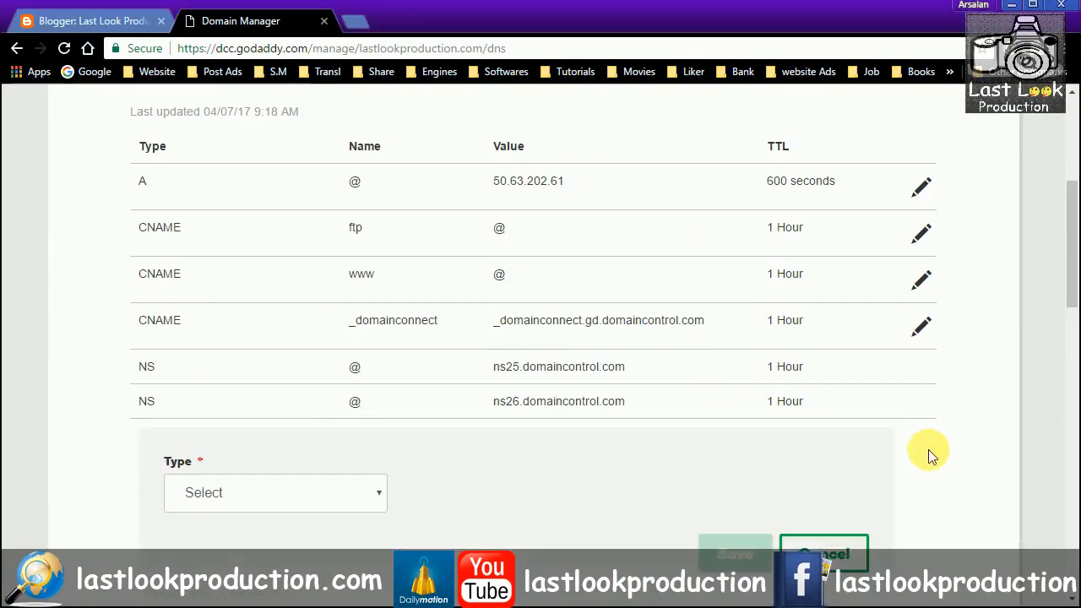
scroll(304, 473, "down", 1)
left_click(319, 414)
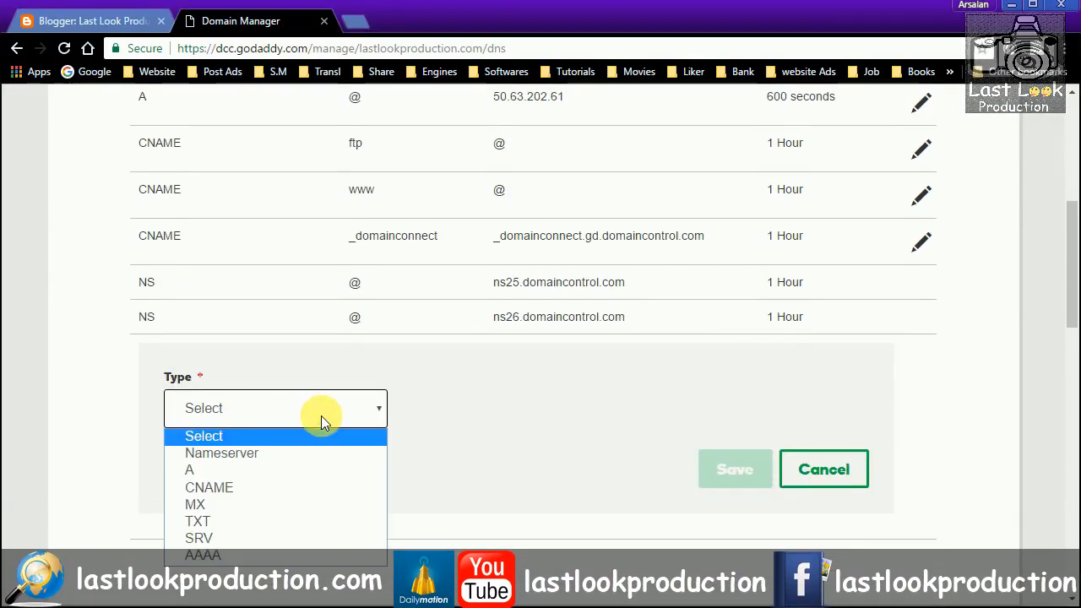
left_click(226, 488)
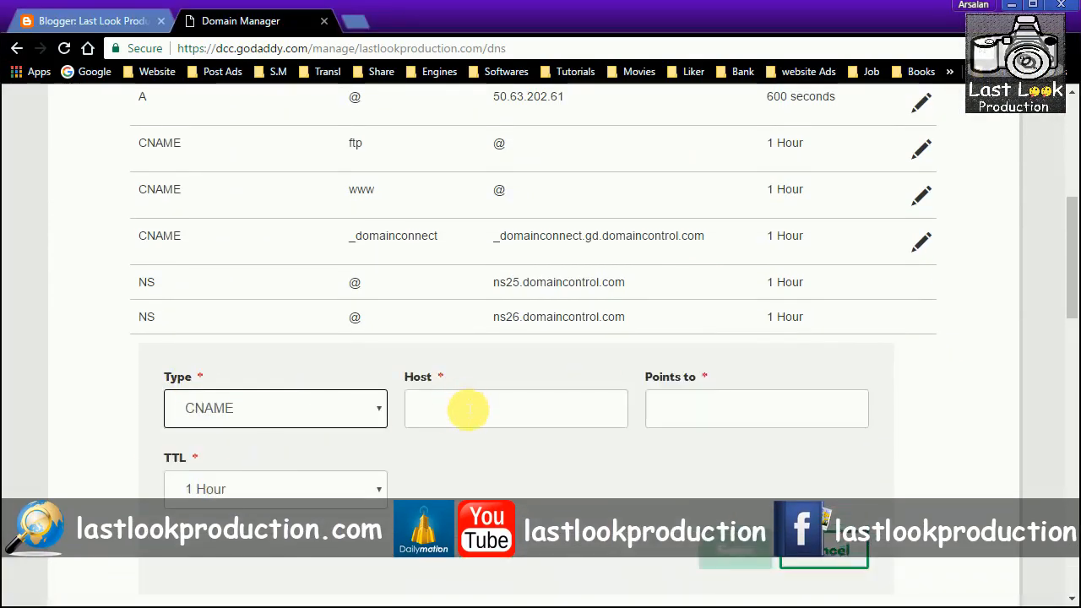
- Copy the host name www from the Blogger settings into the new CNAME record's Host value in GoDaddy
left_click(465, 409)
left_click(116, 23)
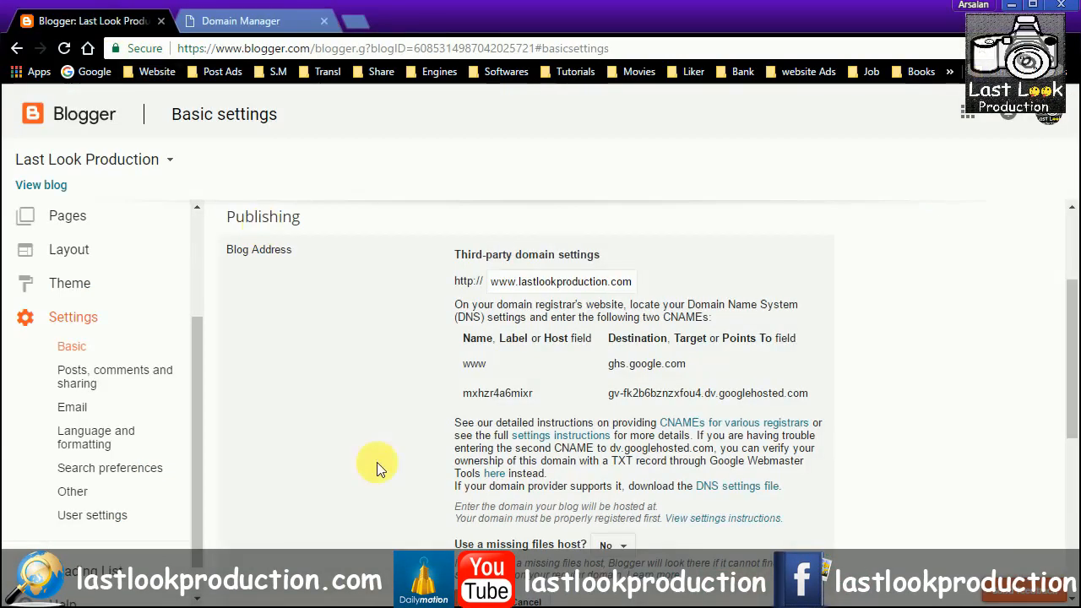
scroll(374, 465, "down", 2)
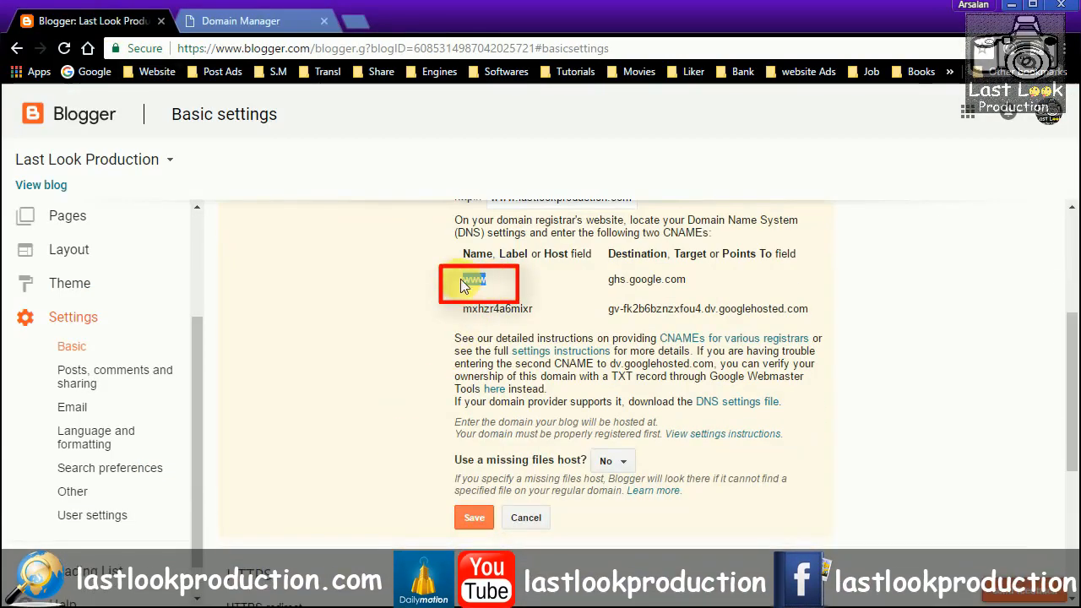
right_click(465, 285)
left_click(488, 291)
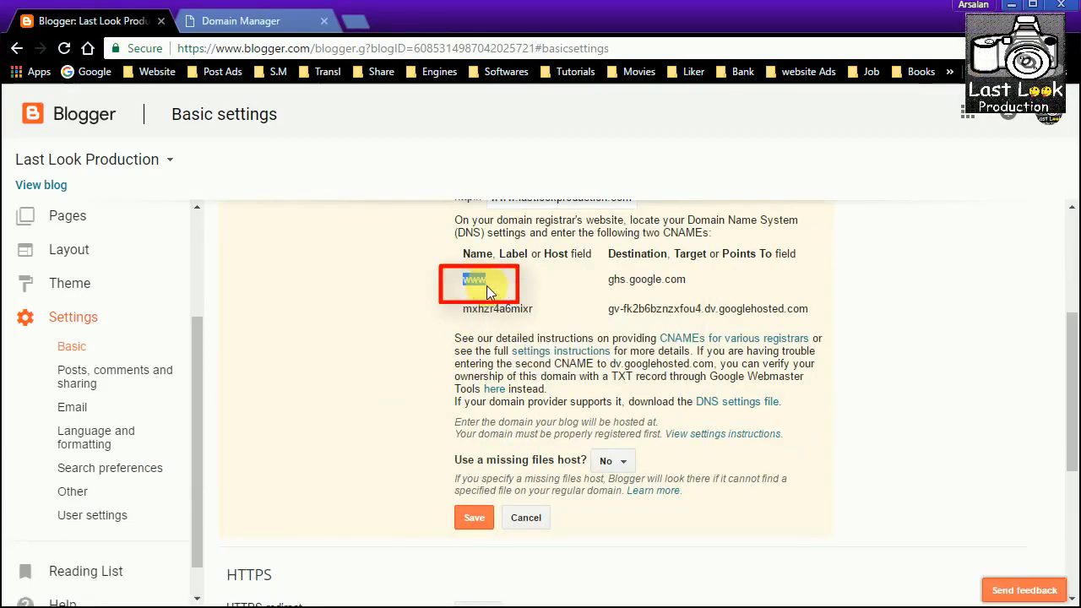
left_click(260, 23)
right_click(457, 407)
left_click(481, 497)
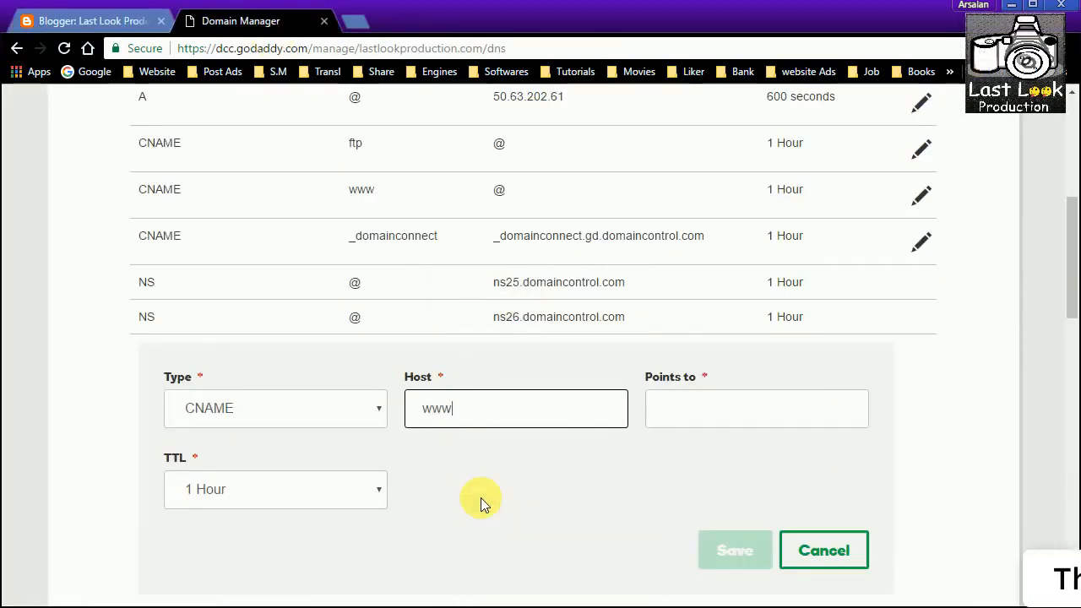
- Set the new CNAME record to point to ghs.google.com, copied from Blogger, and try to save it
left_click(116, 30)
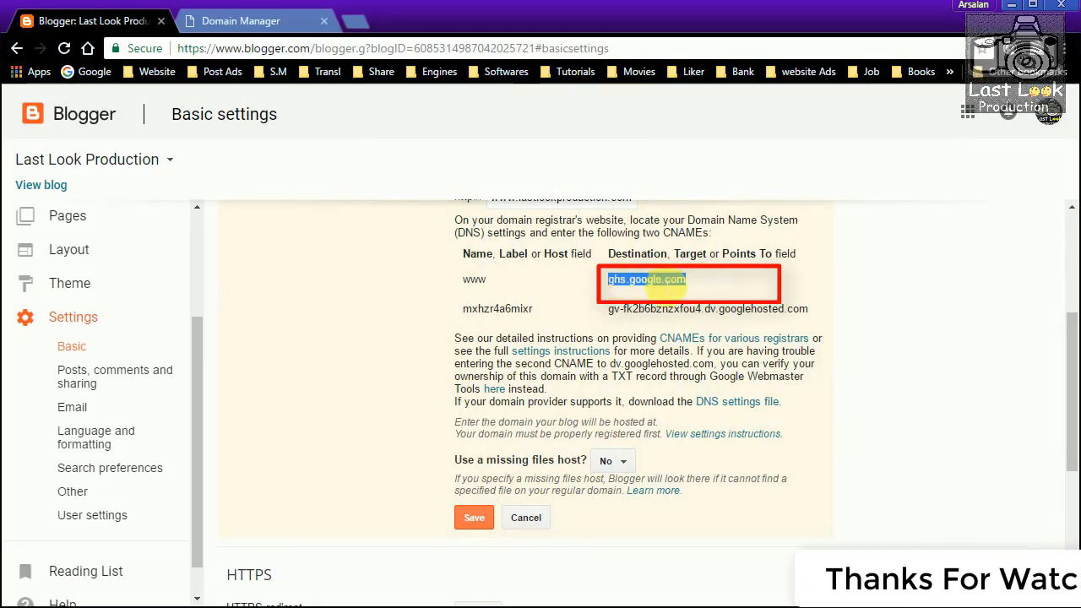
right_click(616, 283)
left_click(646, 291)
left_click(278, 25)
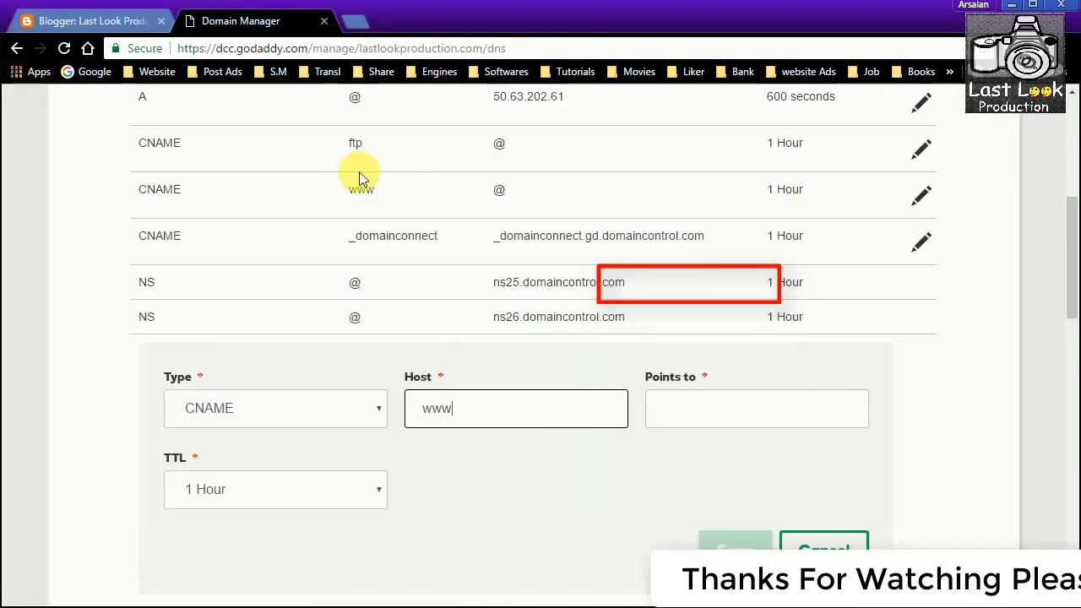
right_click(691, 419)
left_click(712, 519)
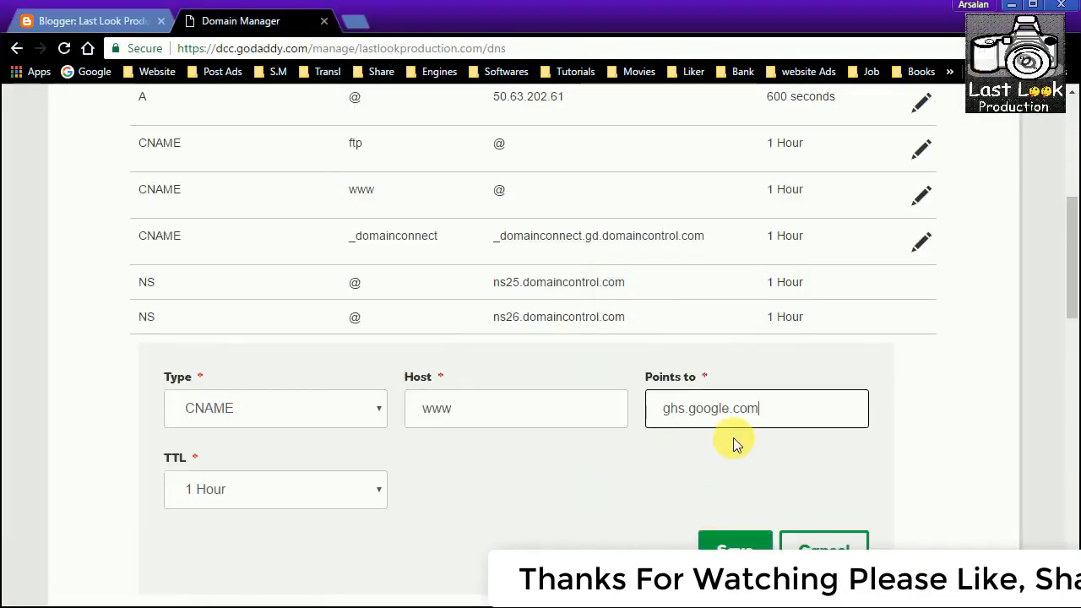
left_click(734, 547)
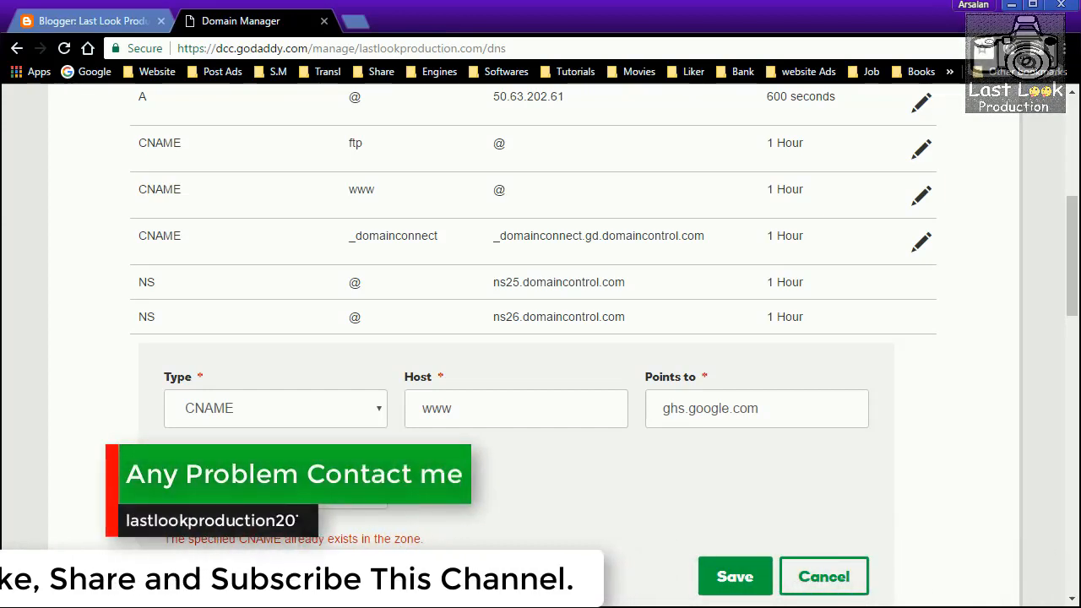
left_click(819, 576)
- Edit the existing www CNAME record to point to ghs.google.com, copied from Blogger, and save it
scroll(567, 345, "up", 1)
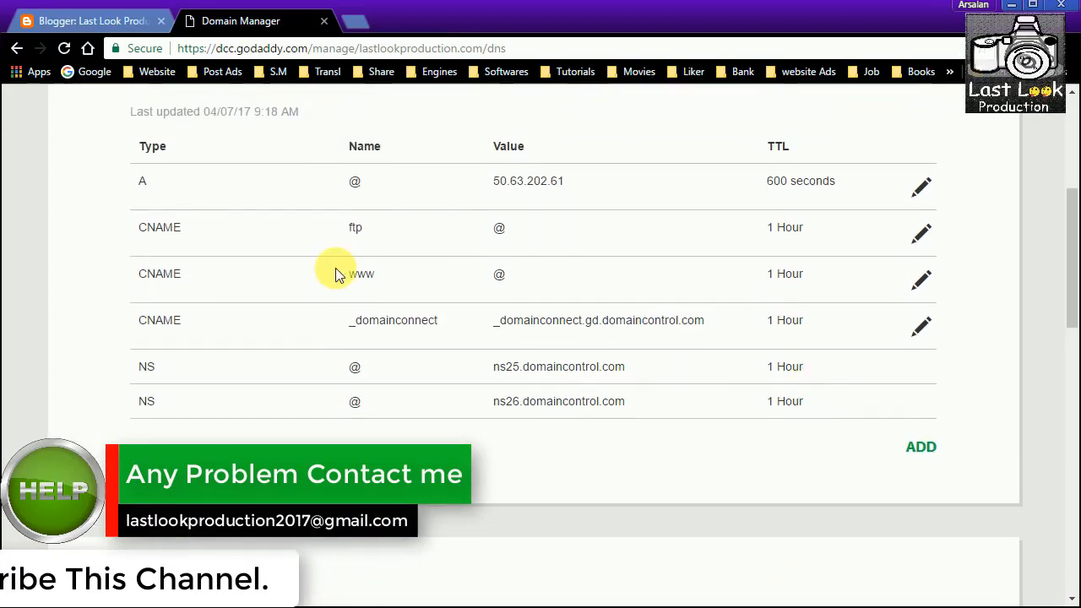
left_click(919, 279)
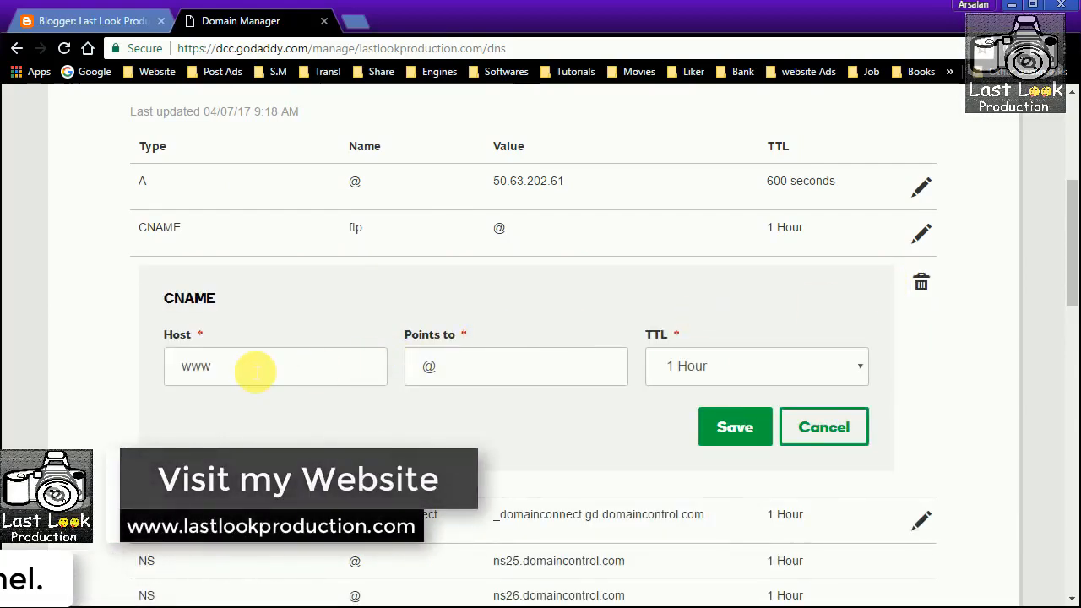
double_click(494, 372)
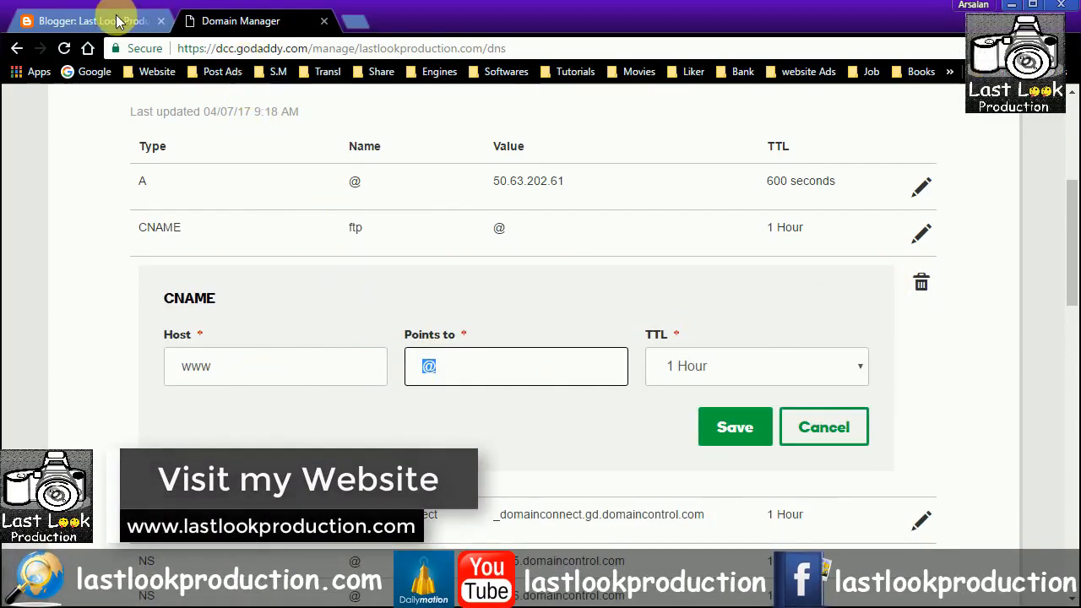
left_click(118, 21)
right_click(657, 283)
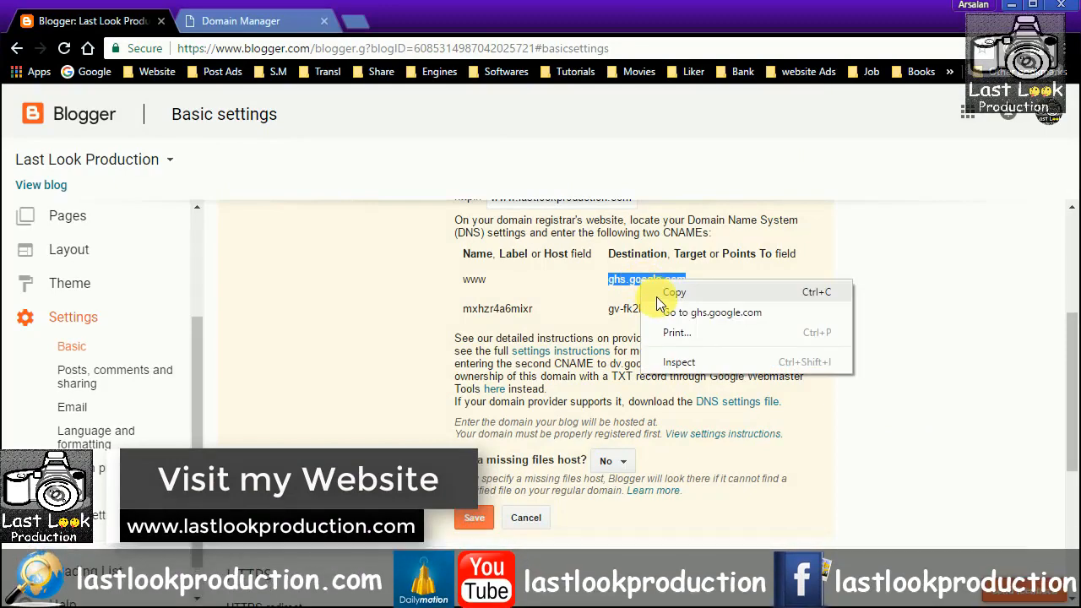
left_click(675, 293)
left_click(249, 24)
right_click(460, 364)
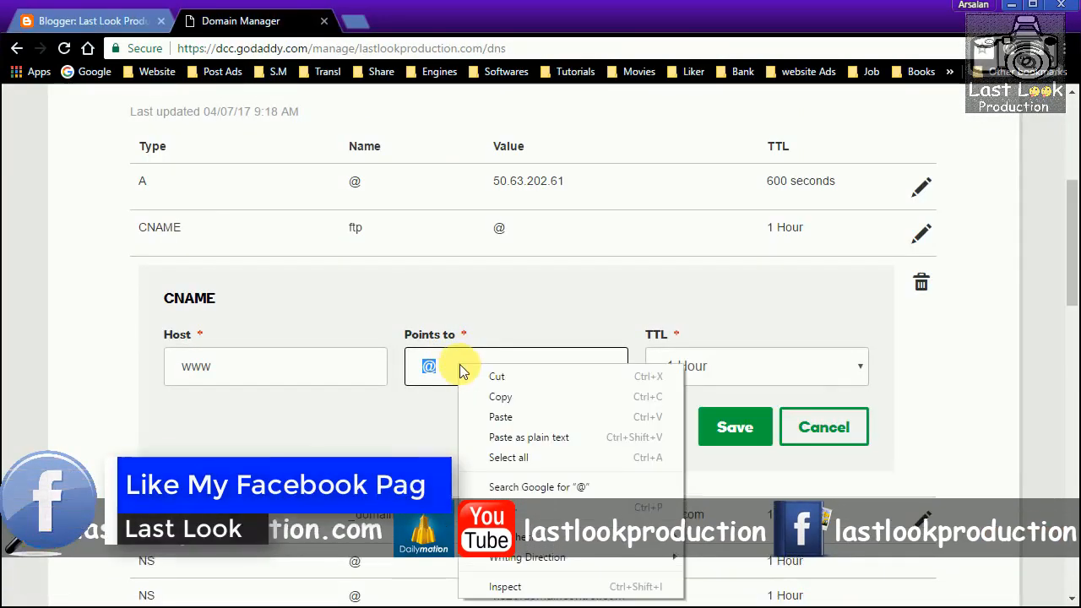
left_click(495, 418)
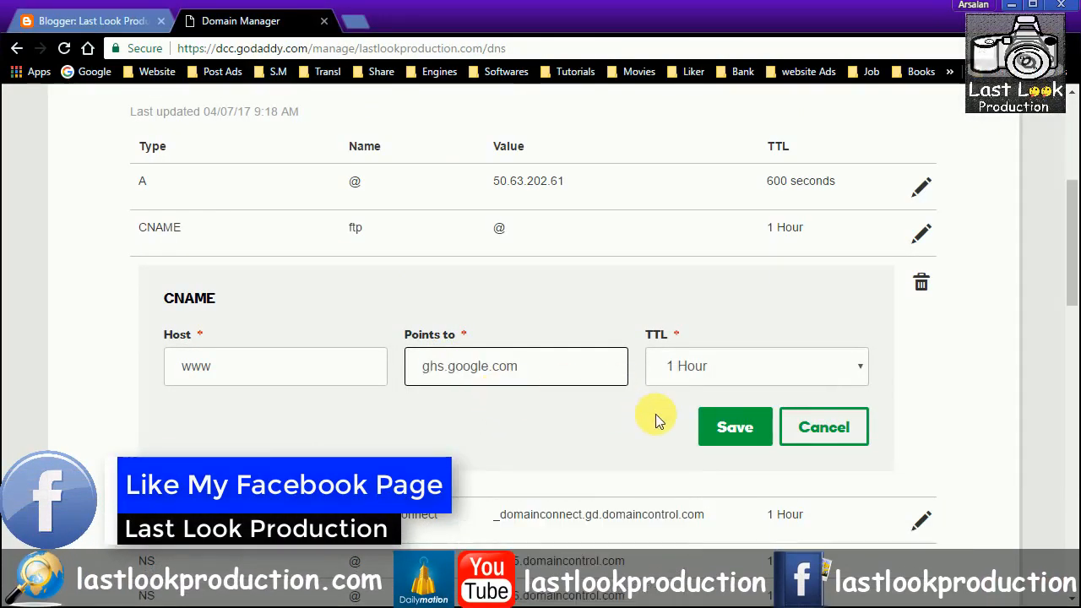
left_click(709, 426)
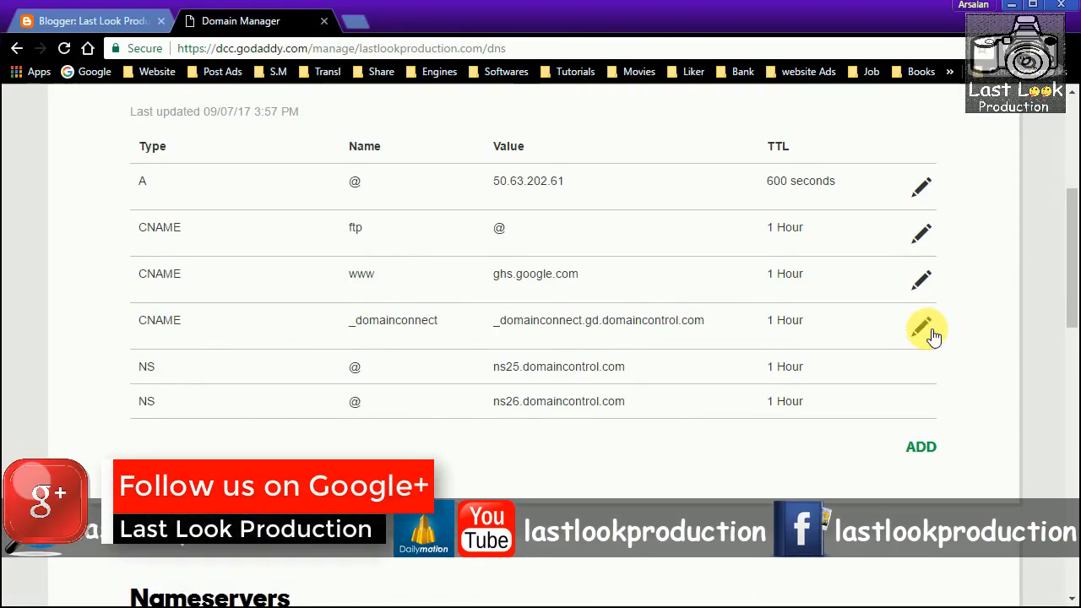
- Edit the _domainconnect CNAME record in GoDaddy and replace its Host with the second CNAME's verification host name copied from Blogger
left_click(925, 329)
left_click(135, 19)
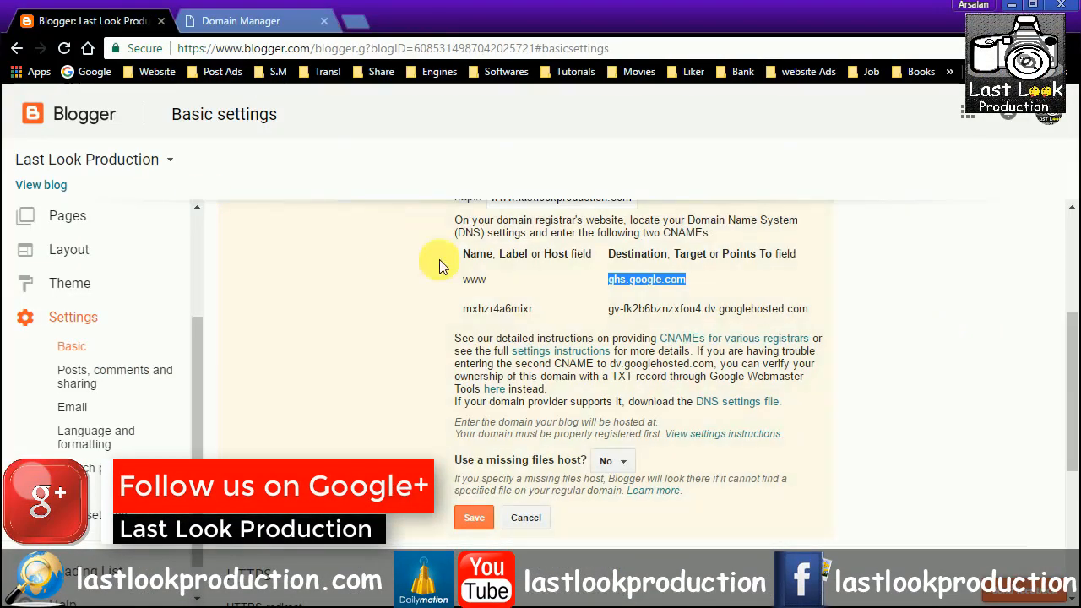
left_click_drag(550, 313, 456, 312)
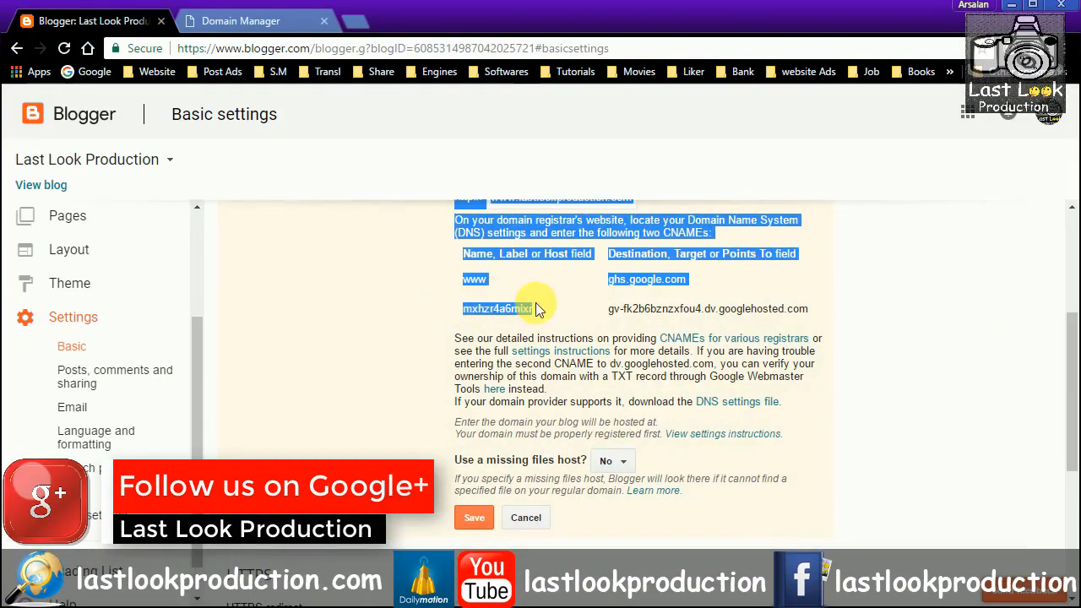
left_click_drag(537, 309, 462, 309)
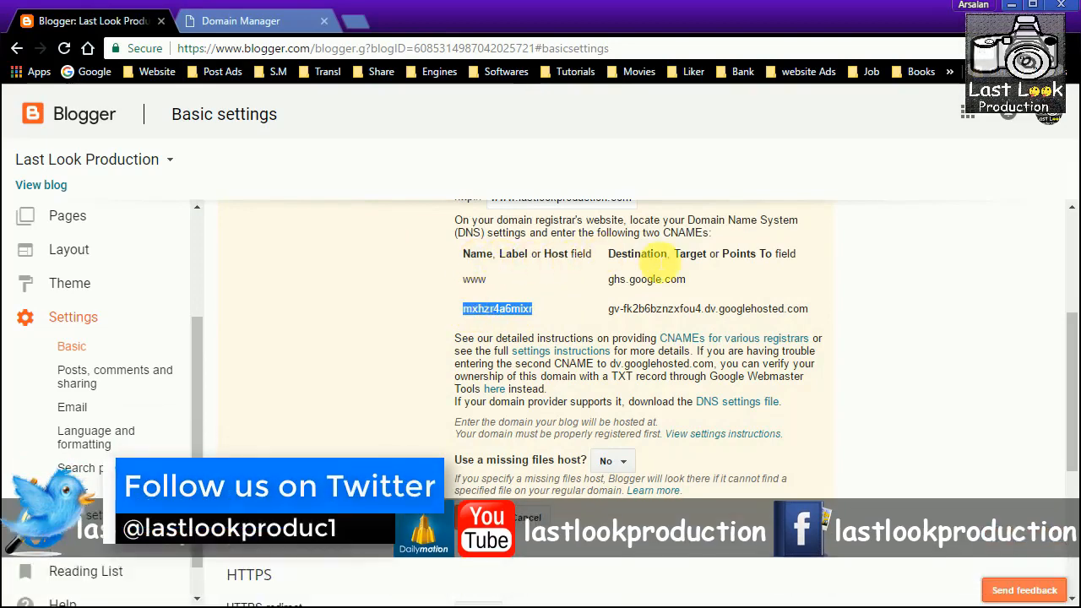
right_click(494, 309)
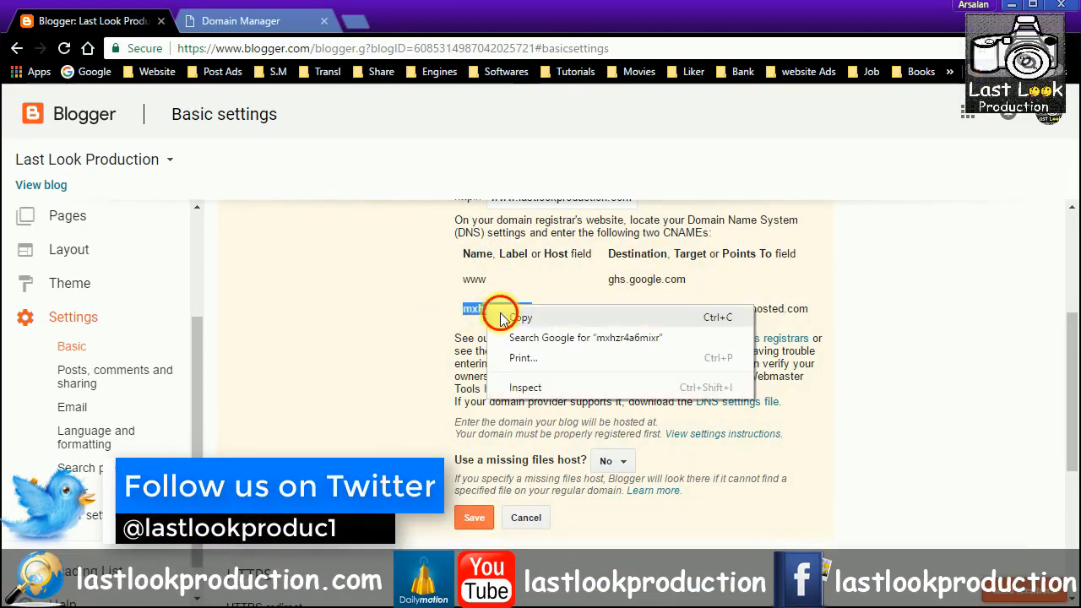
left_click(515, 317)
left_click(220, 21)
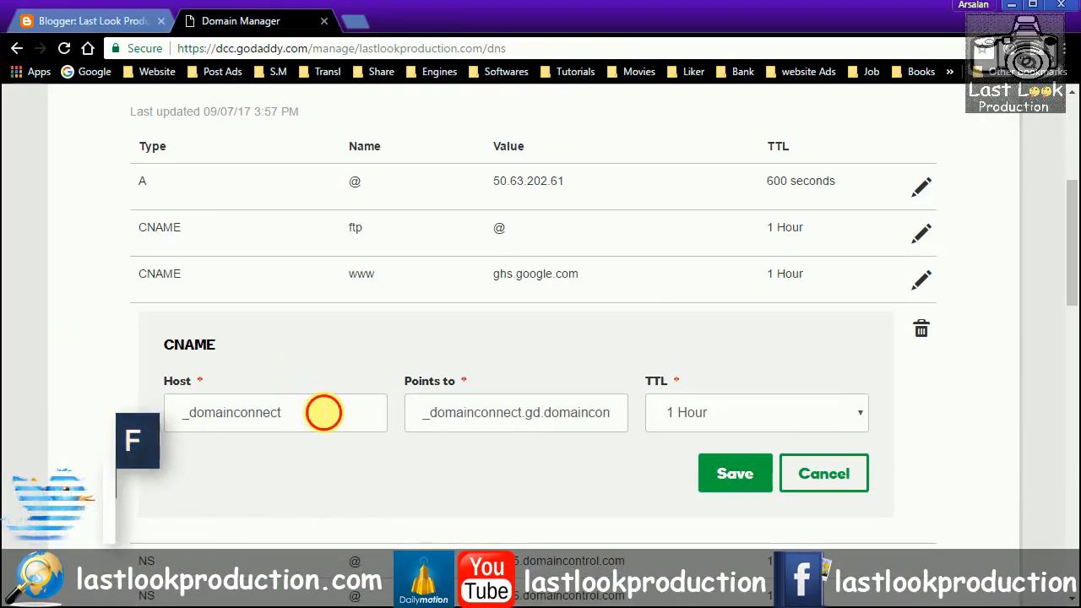
double_click(205, 413)
right_click(211, 414)
left_click(252, 466)
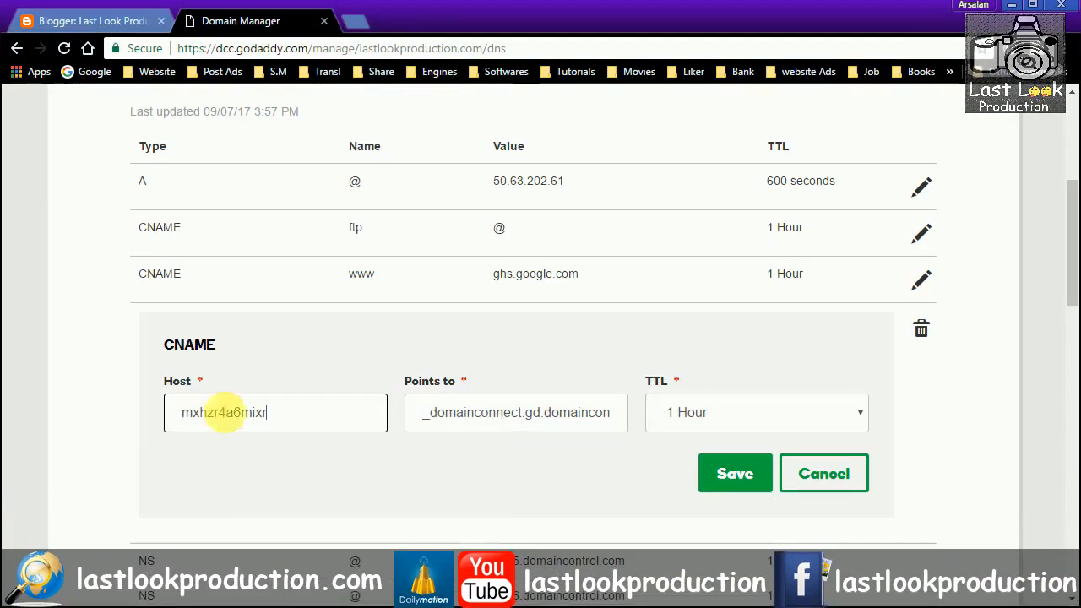
- Point the edited CNAME record to the second CNAME's googlehosted.com verification destination copied from Blogger, and save it
left_click(97, 22)
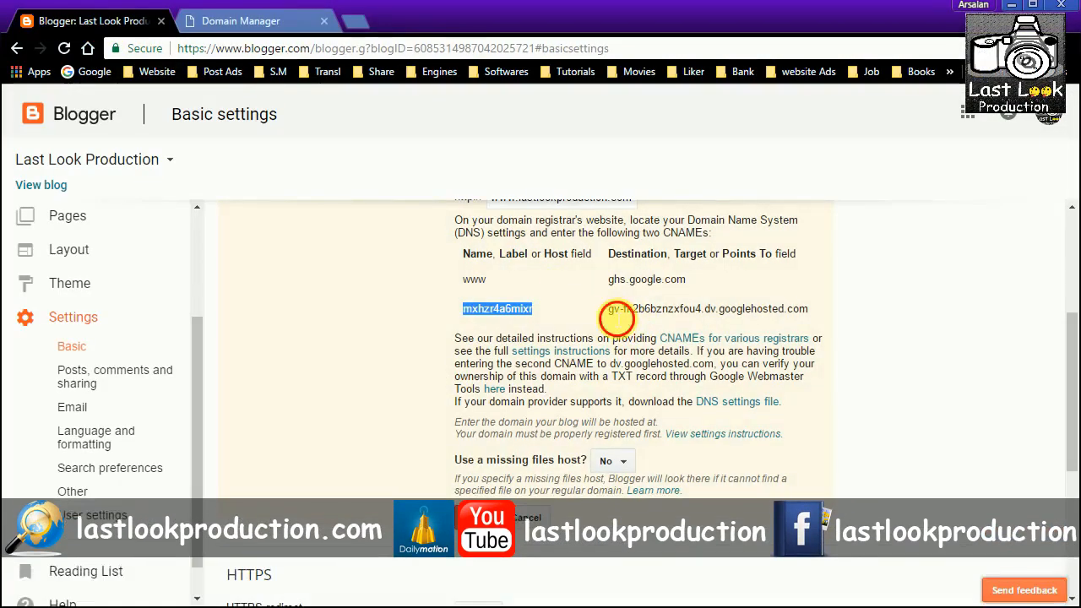
left_click_drag(607, 309, 834, 314)
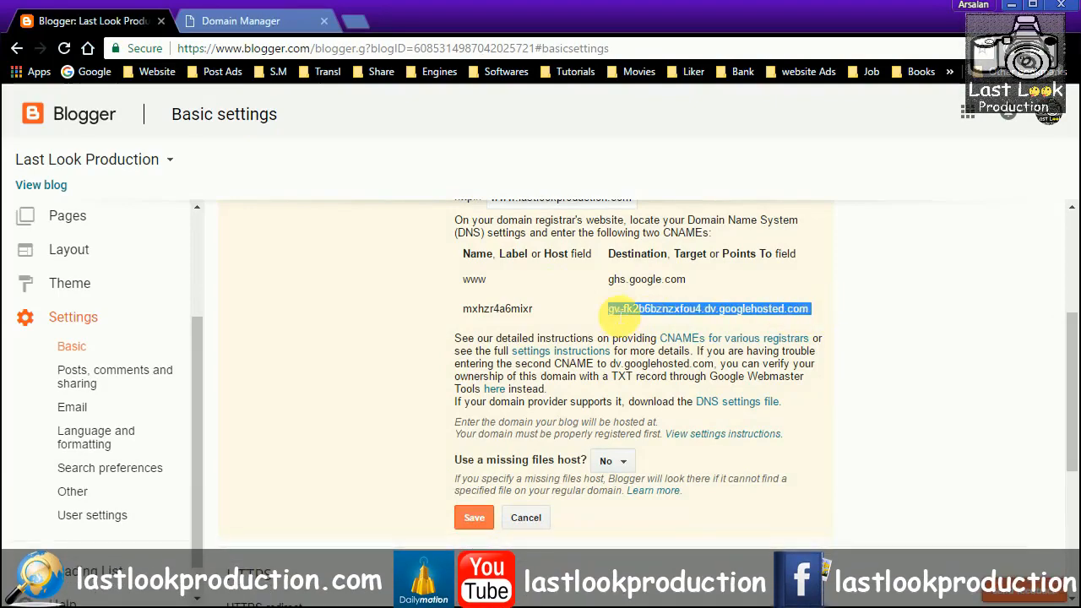
left_click_drag(612, 309, 701, 309)
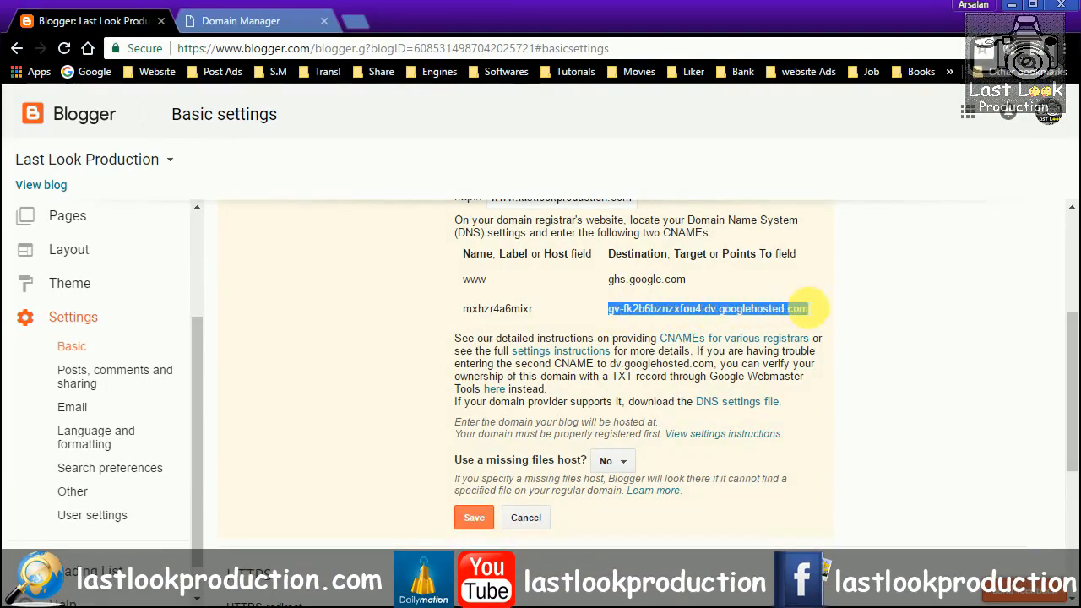
right_click(754, 304)
left_click(781, 315)
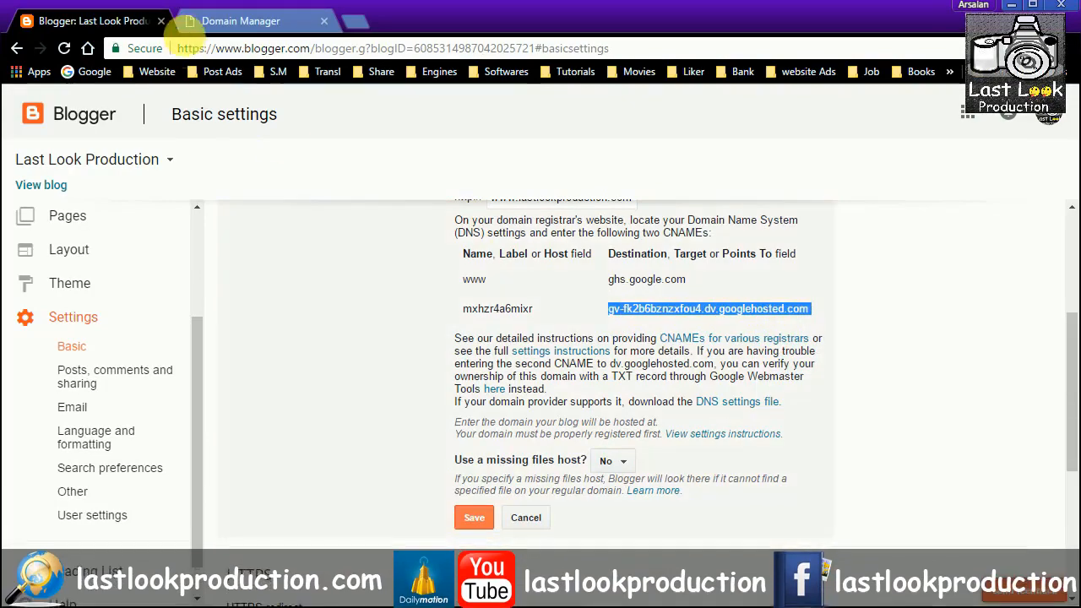
left_click(245, 22)
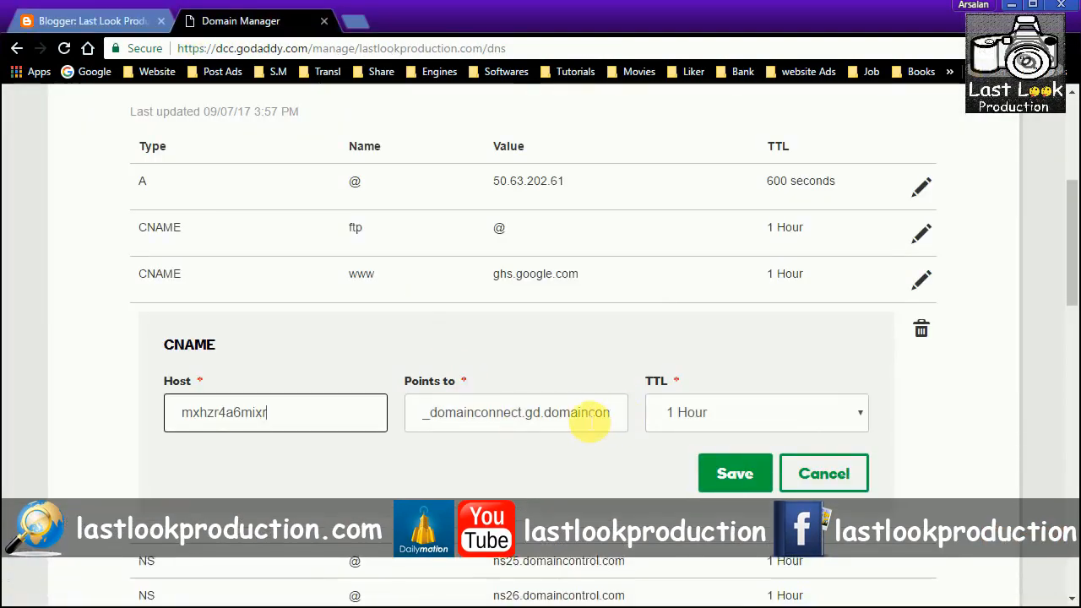
left_click(561, 413)
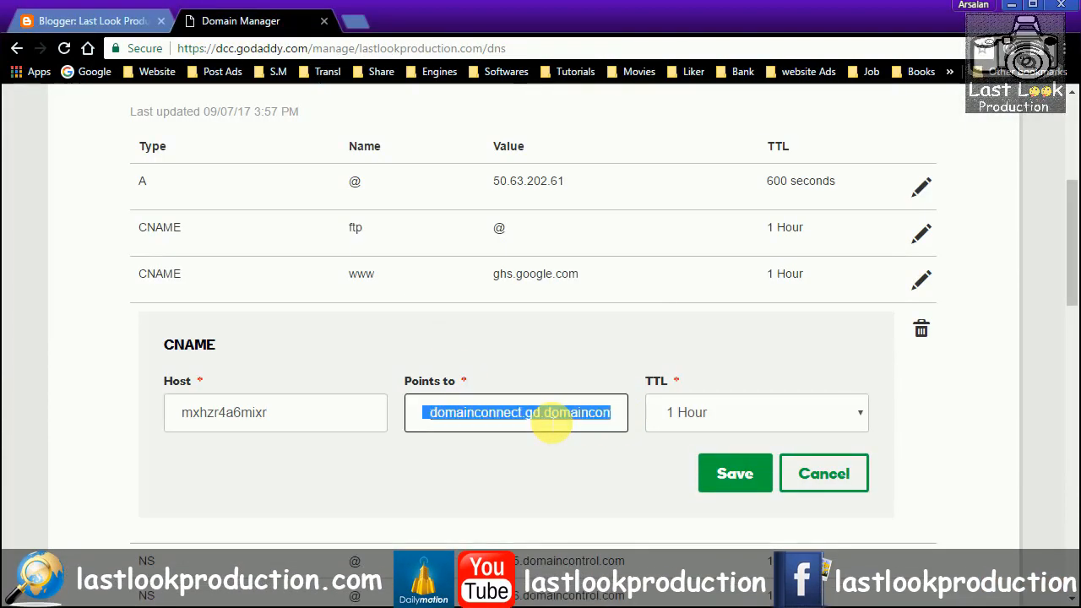
key("BackSpace")
right_click(497, 413)
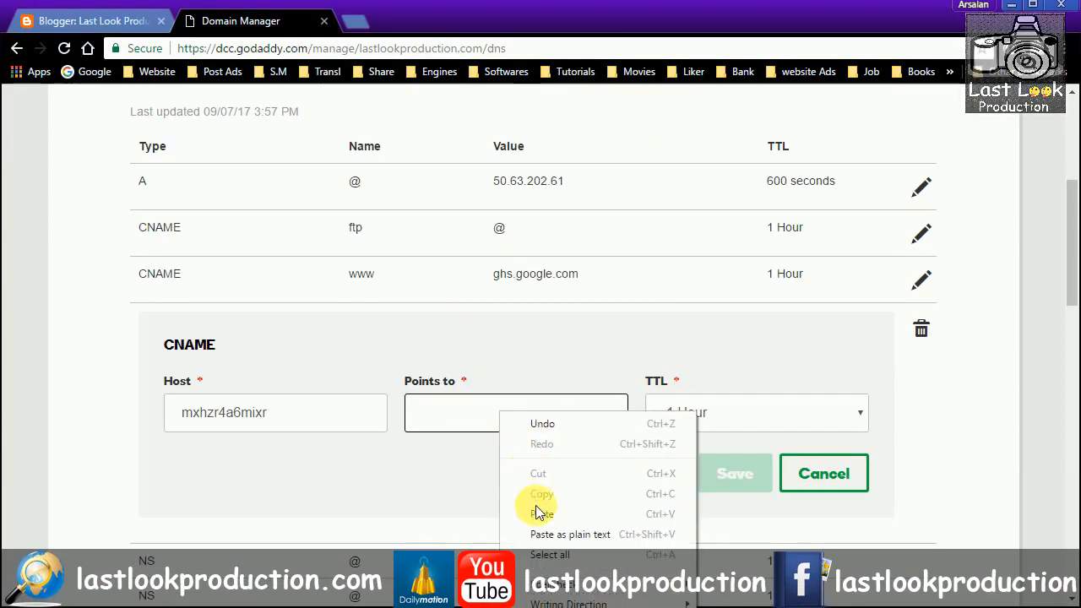
left_click(541, 513)
left_click(723, 477)
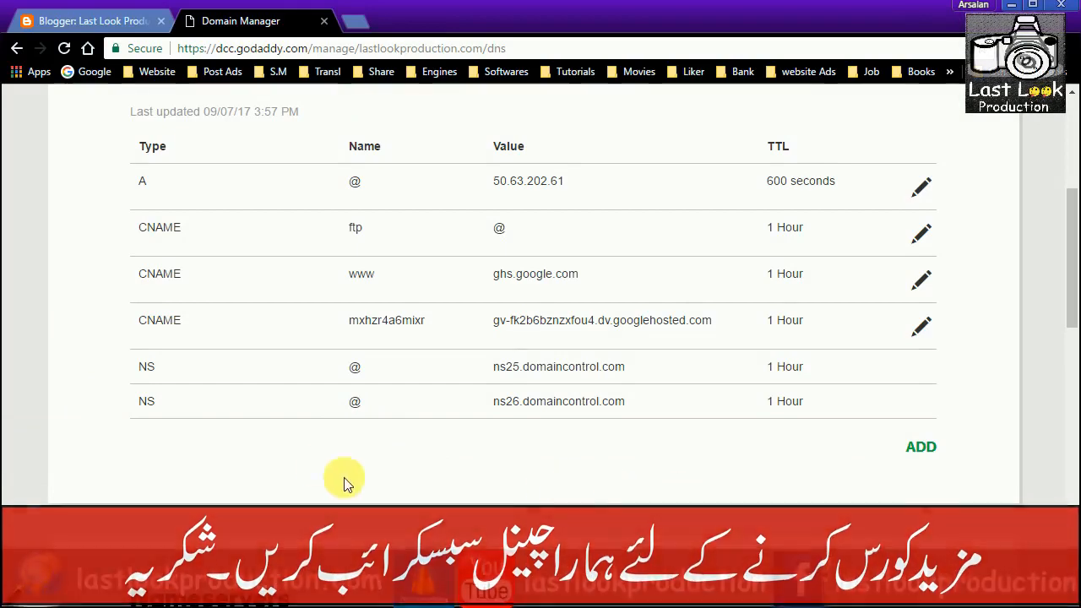
- Open Blogger's settings instructions in a new tab and expand the top-level domain section to find the A-record IP addresses
left_click(89, 21)
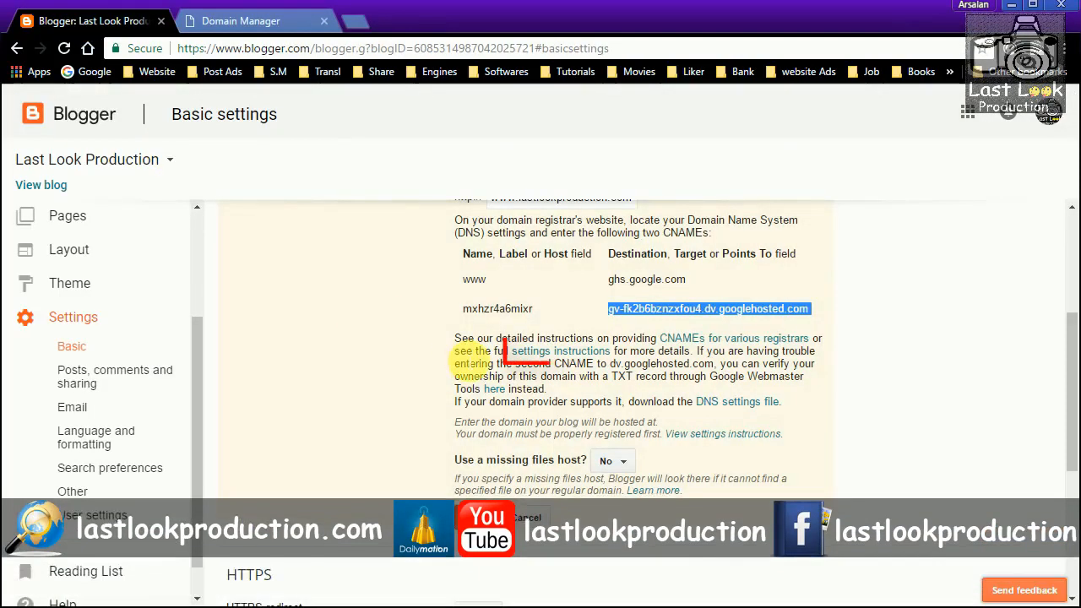
right_click(593, 357)
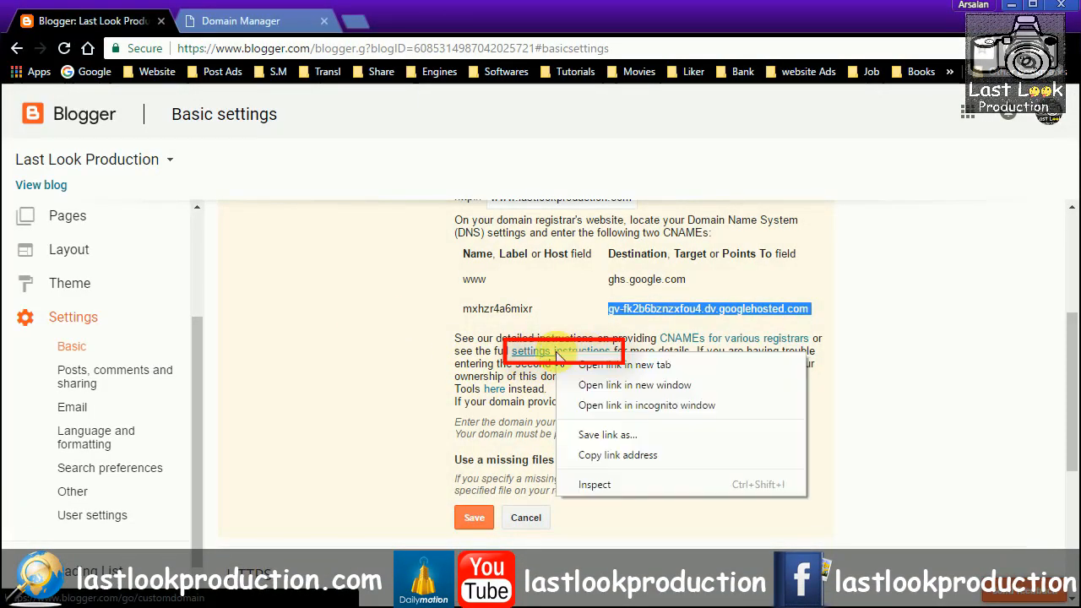
left_click(629, 365)
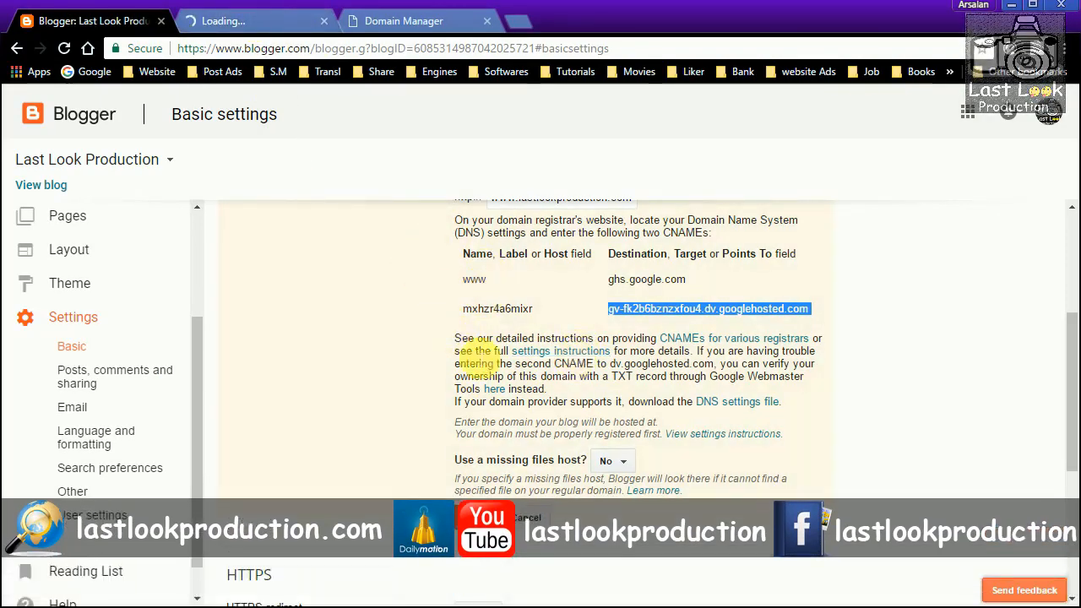
left_click(224, 26)
scroll(84, 353, "down", 2)
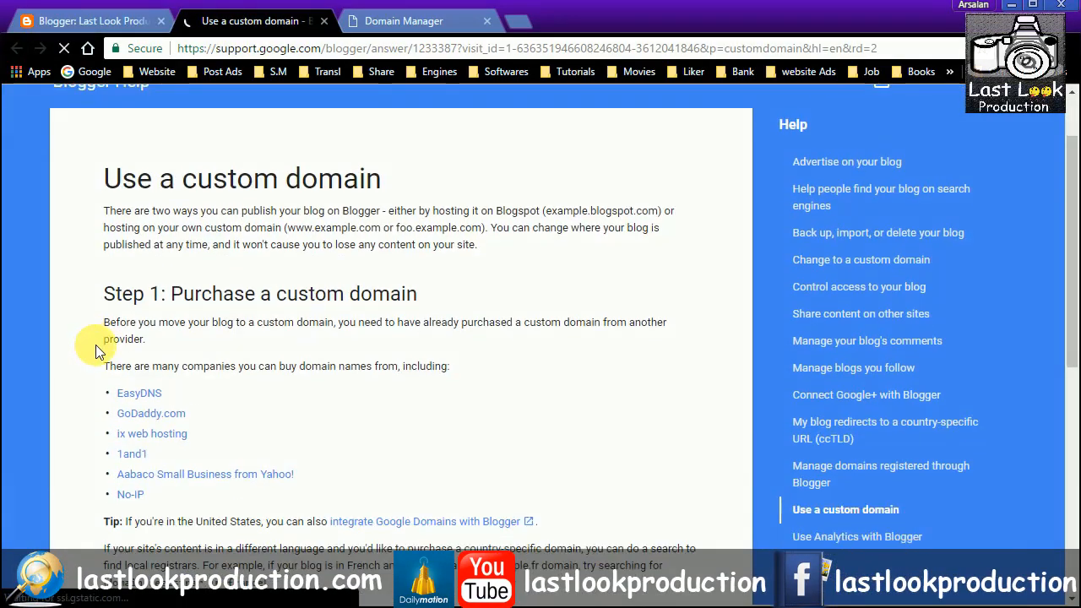
scroll(96, 353, "down", 4)
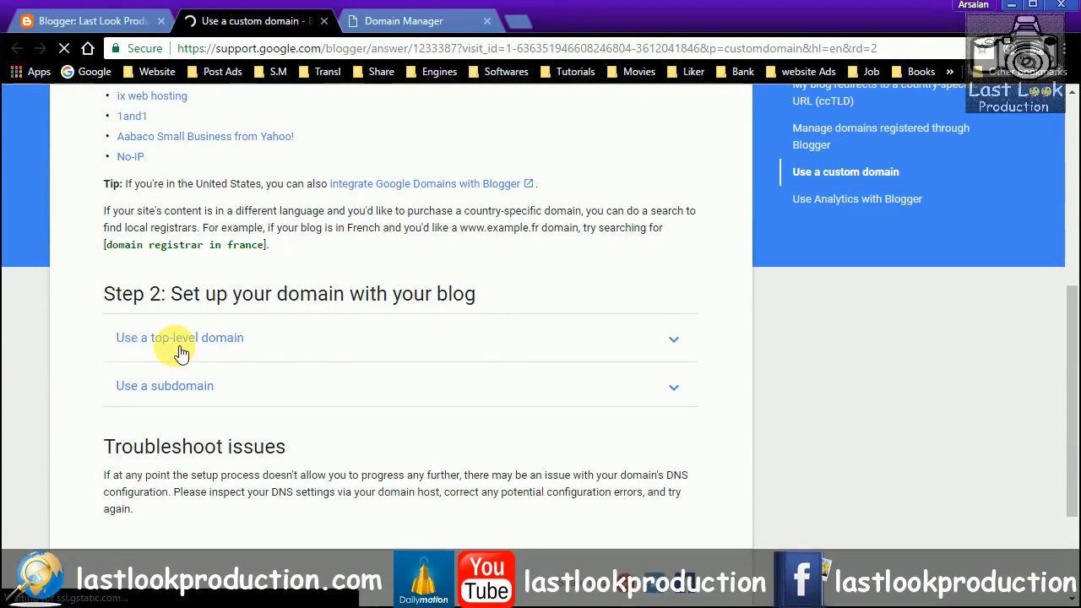
left_click(246, 342)
scroll(245, 346, "down", 3)
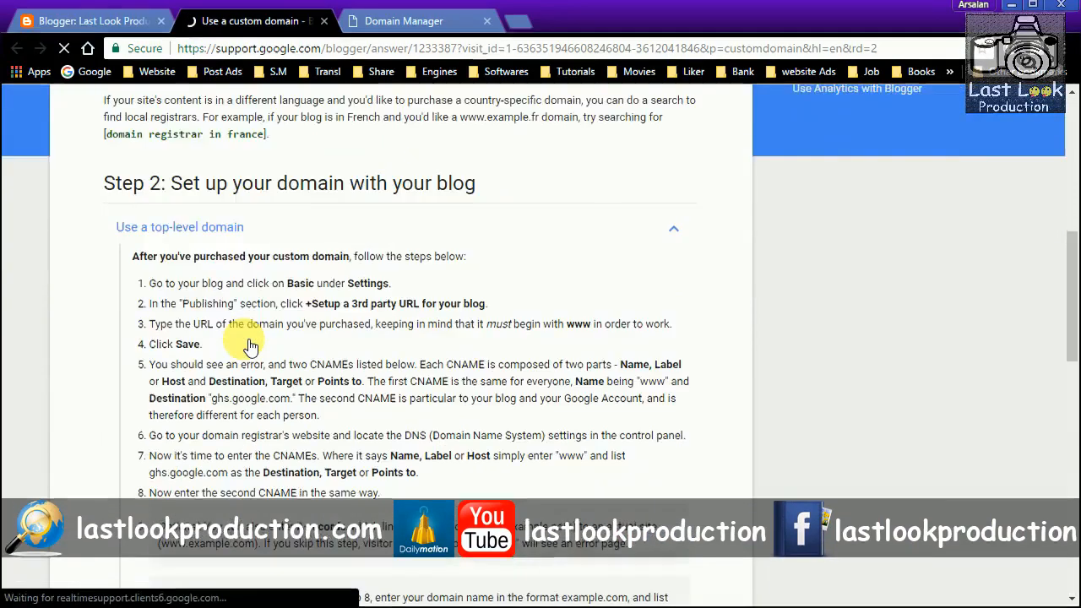
scroll(245, 346, "down", 2)
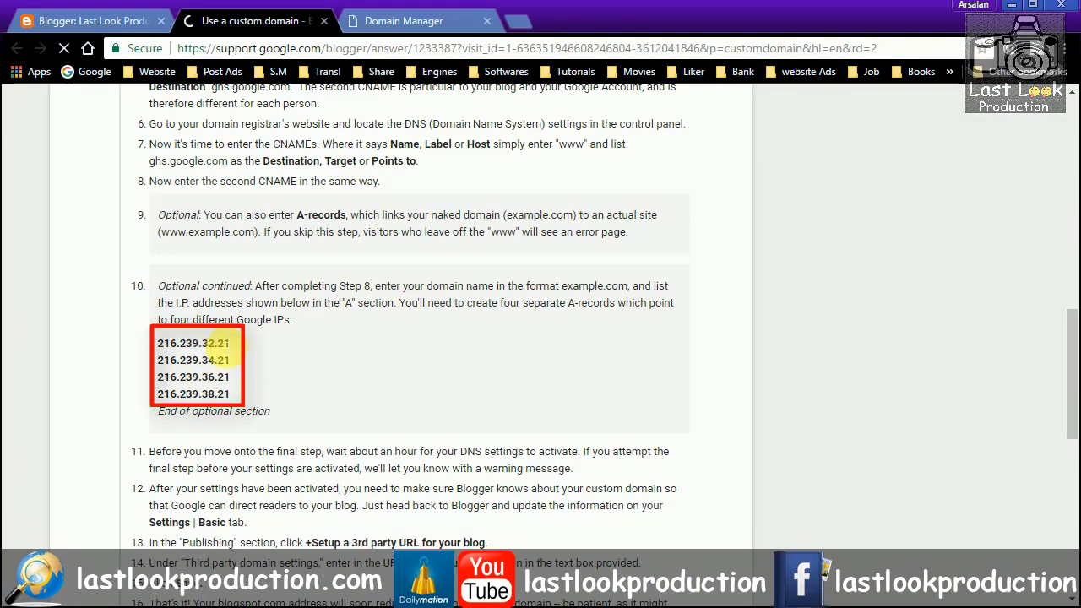
- Copy the first Google IP address, 216.239.32.21, and start a new DNS record of type A in GoDaddy
right_click(211, 345)
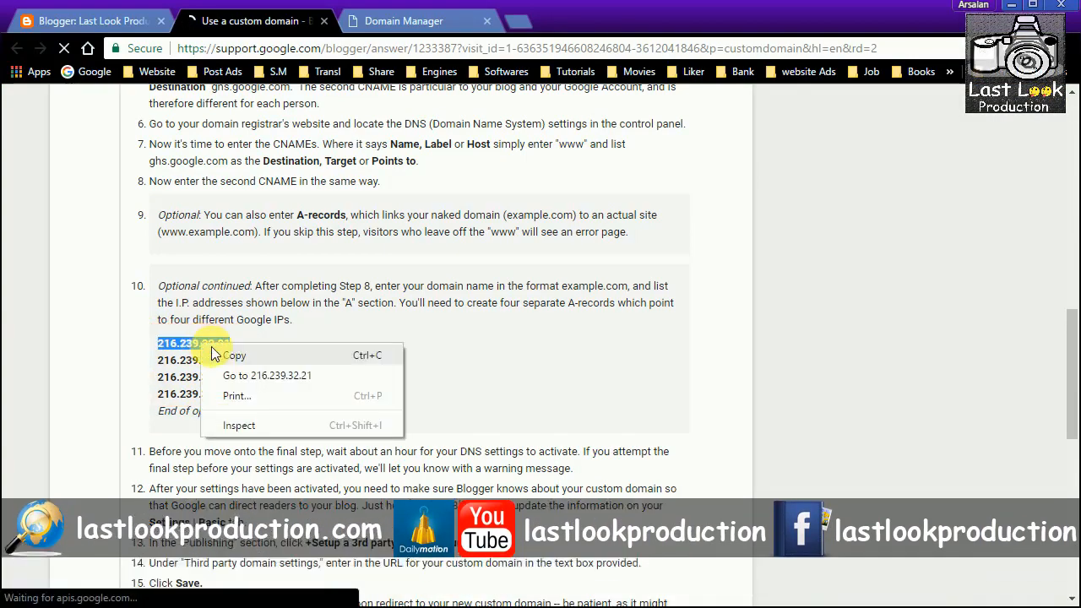
left_click(241, 354)
left_click(359, 21)
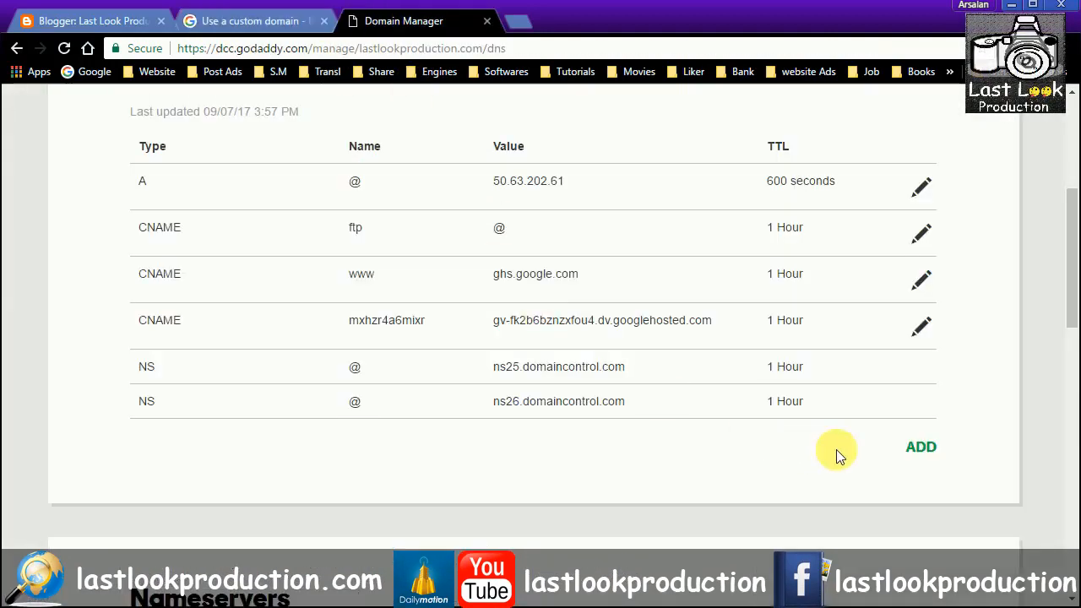
left_click(920, 446)
scroll(245, 477, "down", 1)
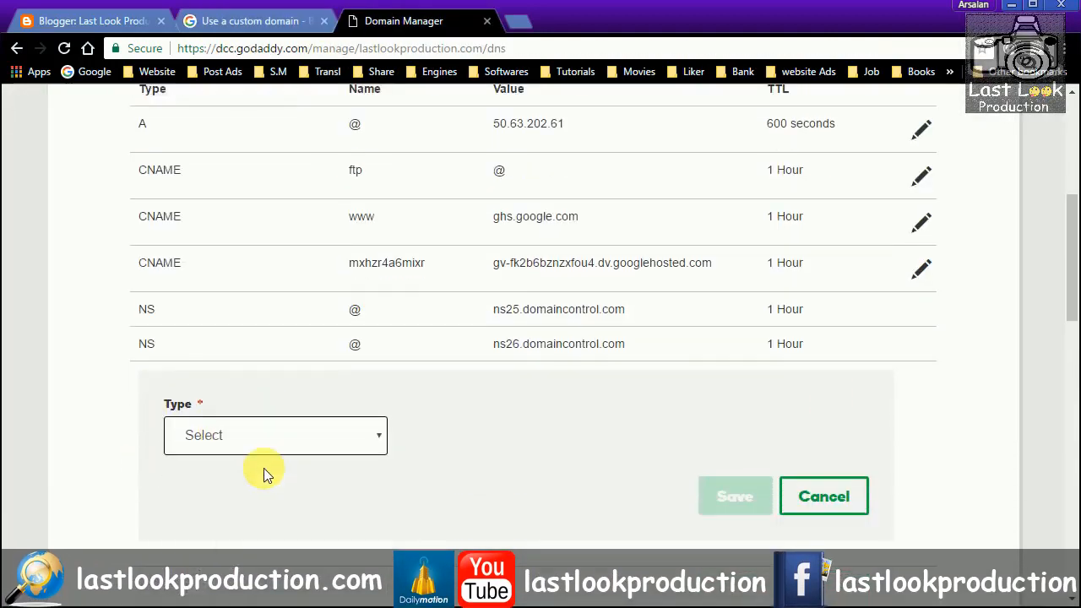
scroll(264, 467, "down", 2)
left_click(258, 328)
left_click(222, 384)
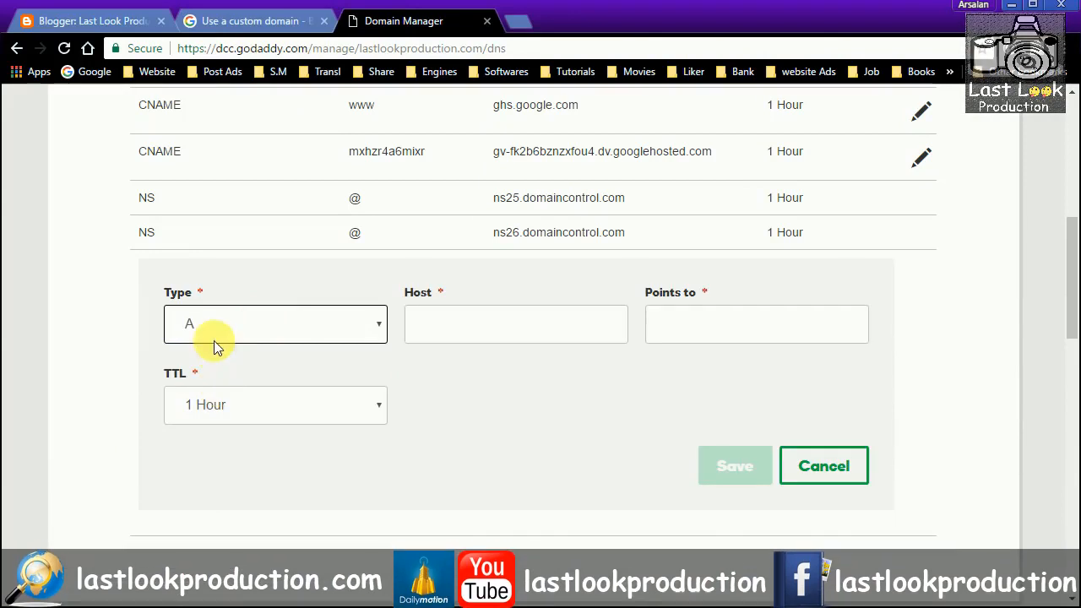
- Set the new A record's host to @, point it to 216.239.32.21, and save it
left_click(465, 328)
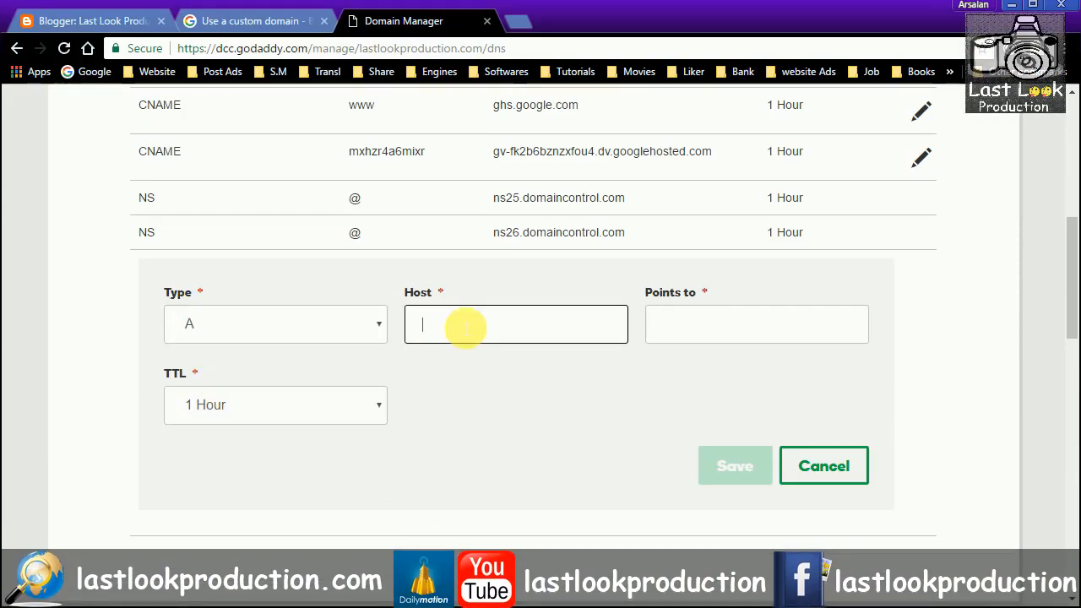
type("@")
left_click(708, 327)
right_click(707, 327)
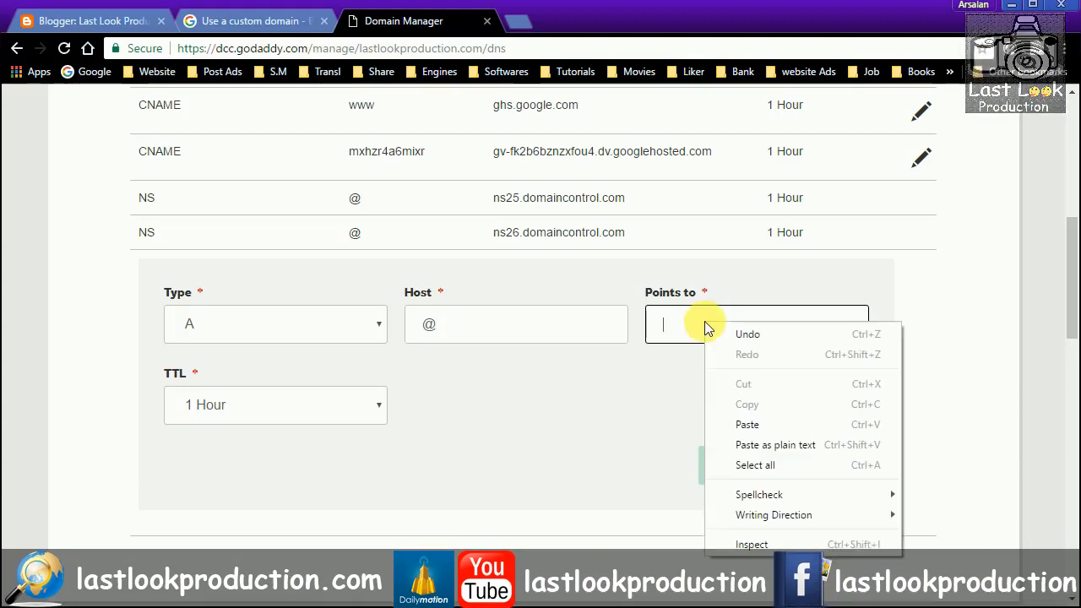
left_click(747, 424)
left_click(732, 466)
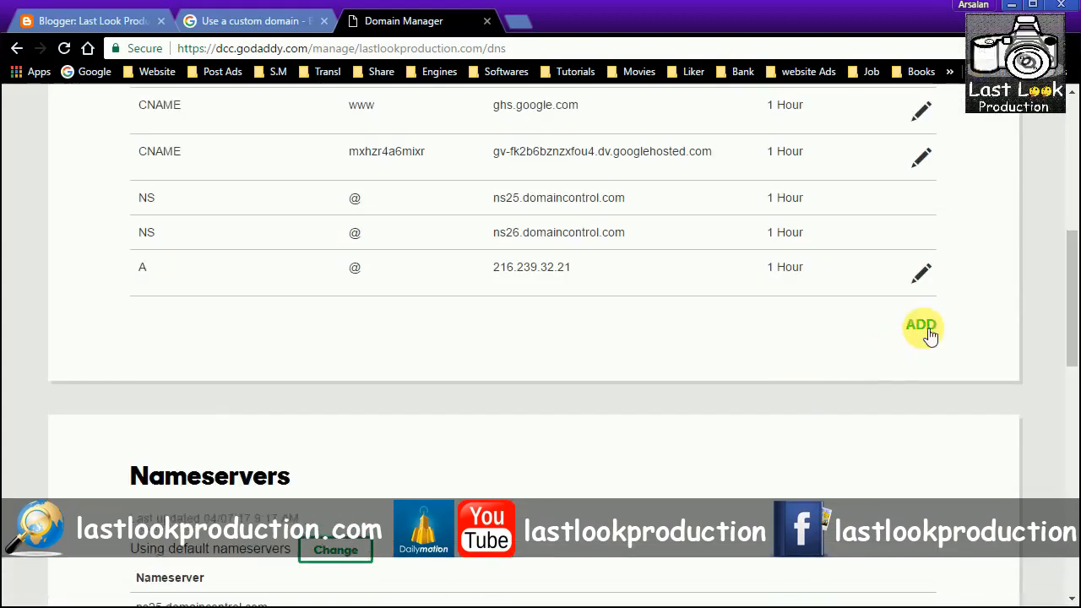
- Add a second A record with host @ pointing to 216.239.34.21, copied from the Blogger help page, and save it
left_click(920, 325)
left_click(205, 369)
left_click(201, 434)
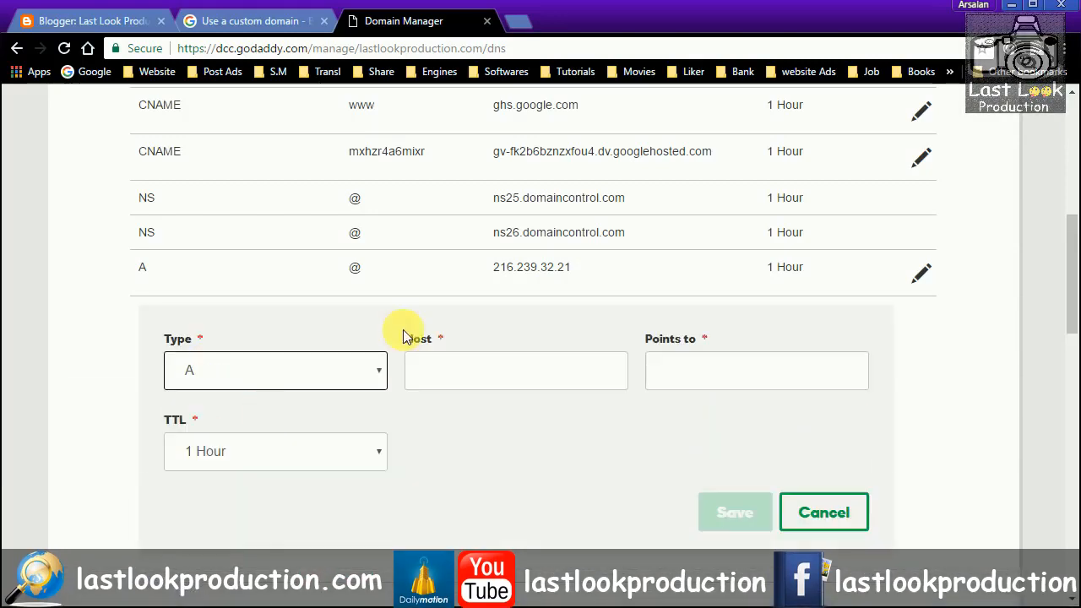
left_click(460, 369)
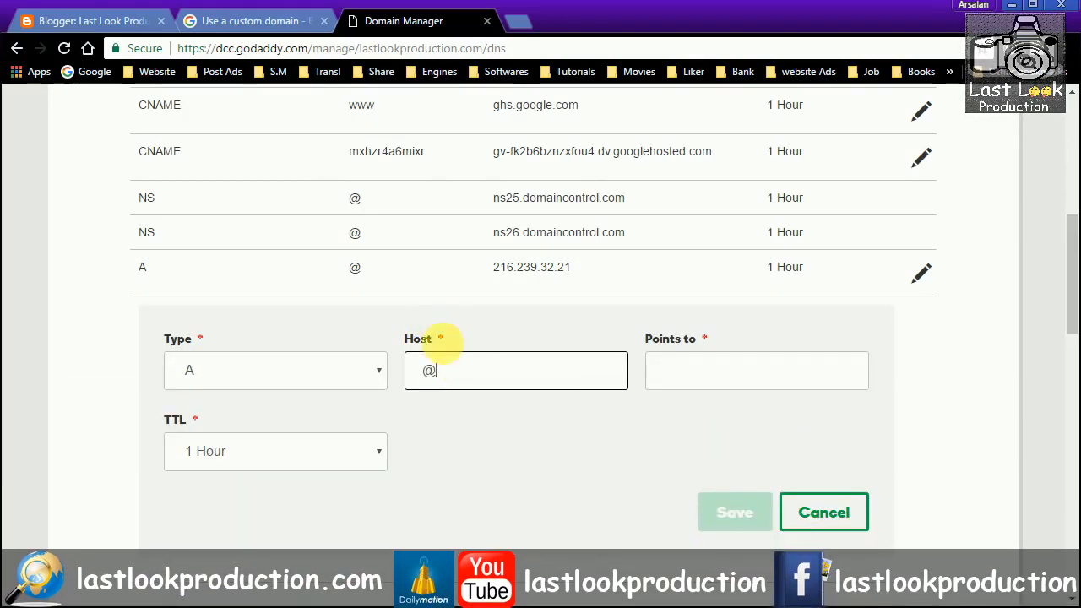
left_click(244, 21)
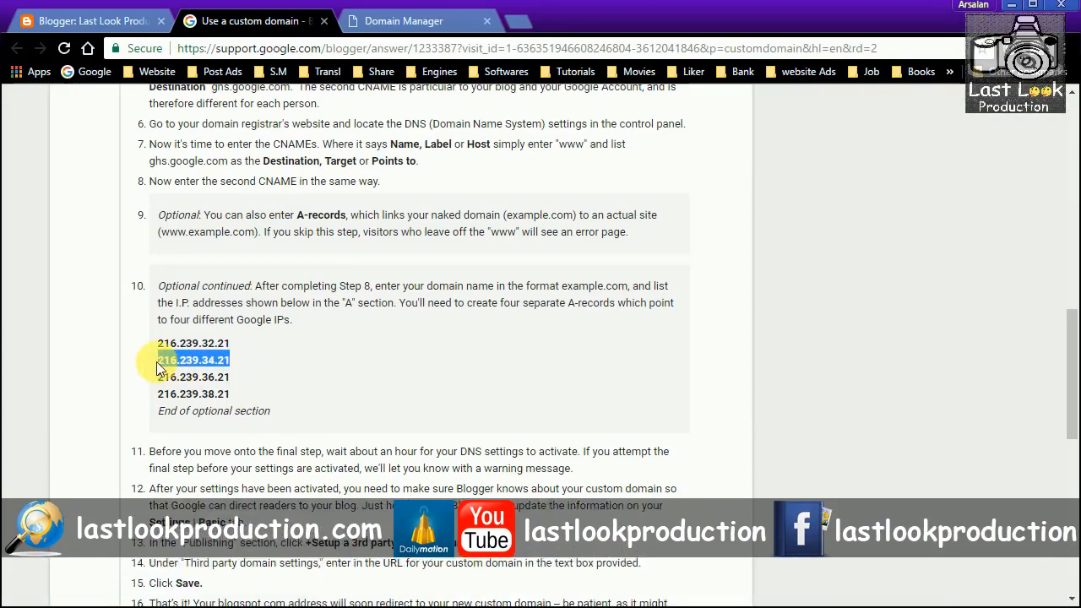
left_click(400, 25)
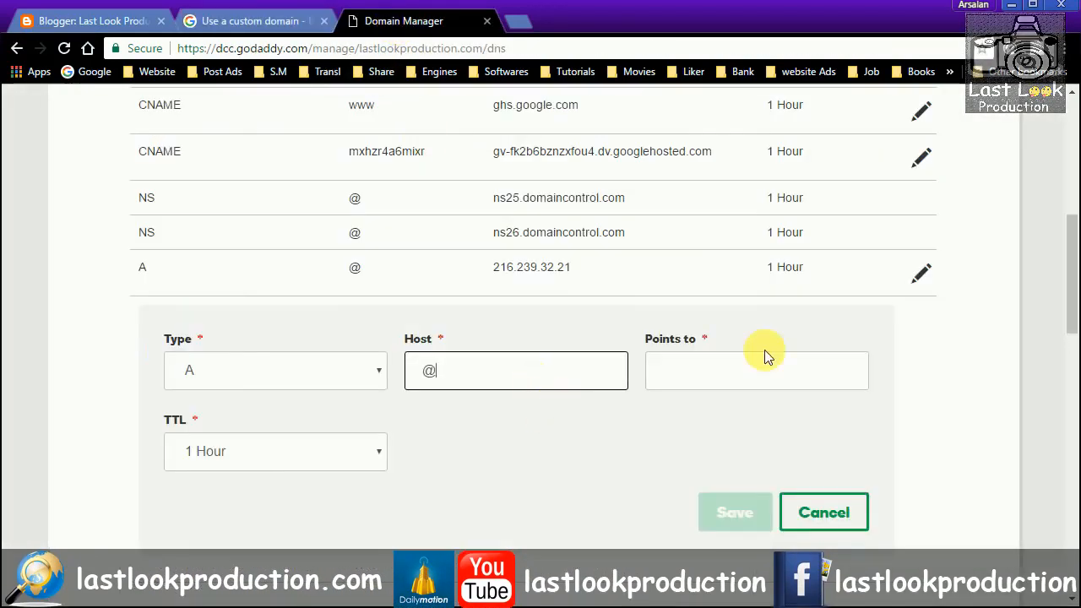
left_click(692, 366)
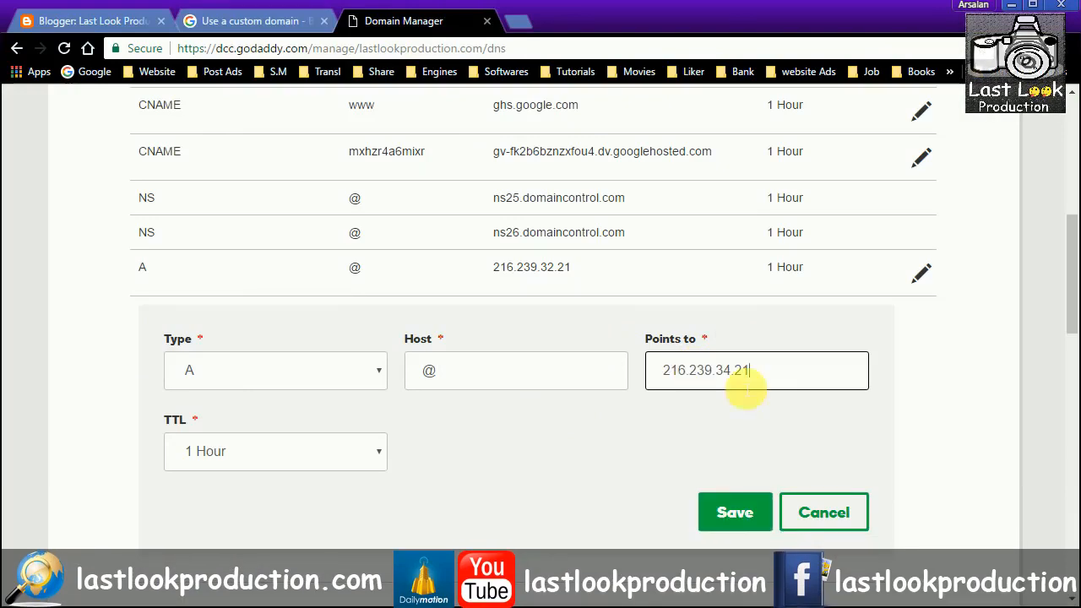
left_click(734, 513)
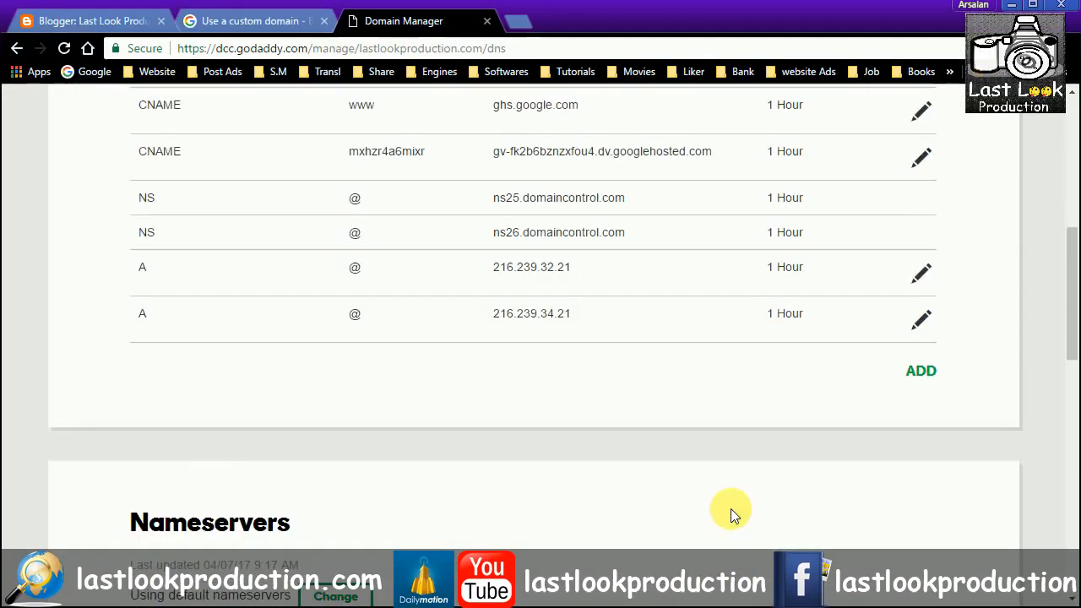
- Add a third A record with host @ pointing to 216.239.36.21, copied from the Blogger help page, and save it
left_click(920, 372)
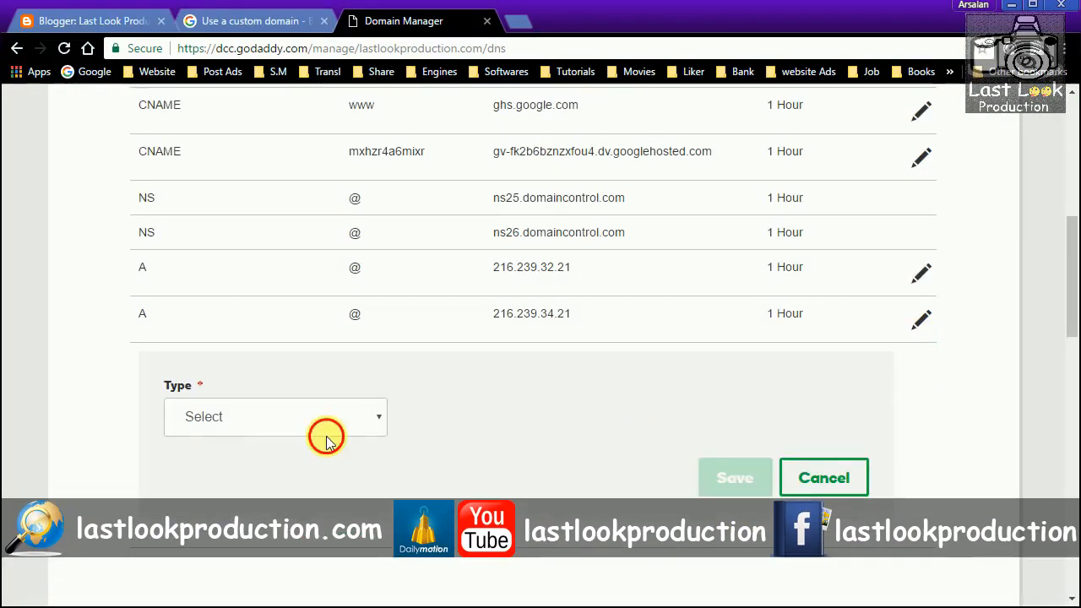
left_click(326, 430)
left_click(270, 475)
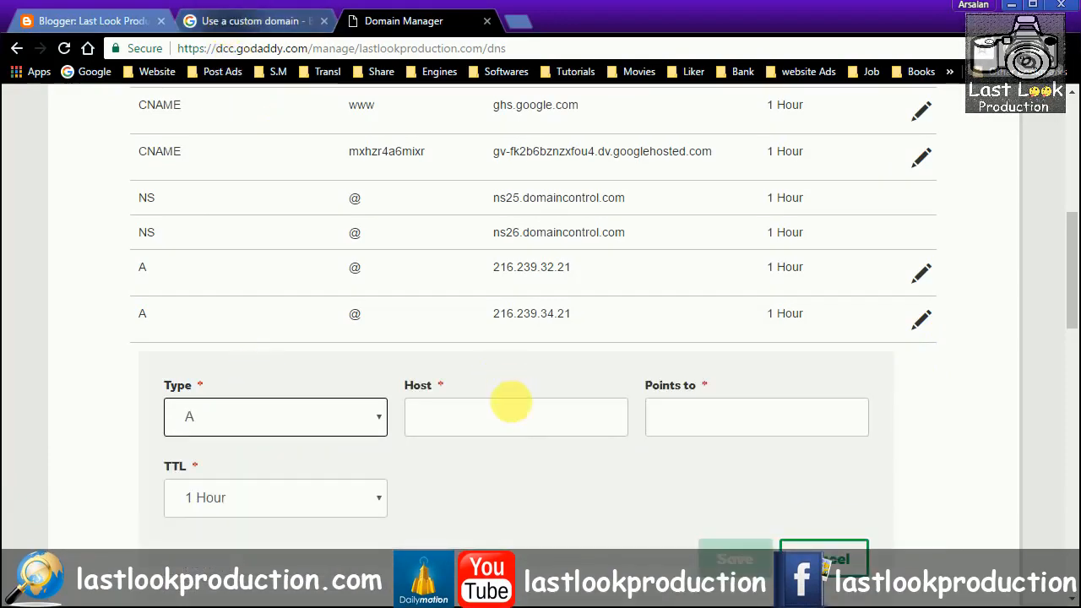
left_click(506, 420)
type("@")
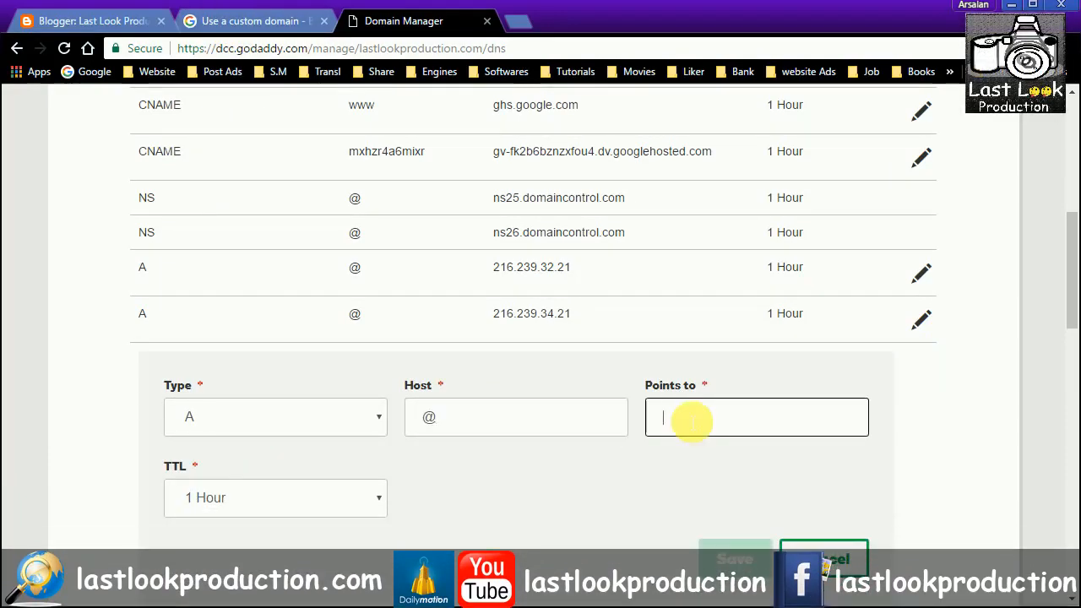
left_click(193, 31)
left_click_drag(241, 381, 197, 385)
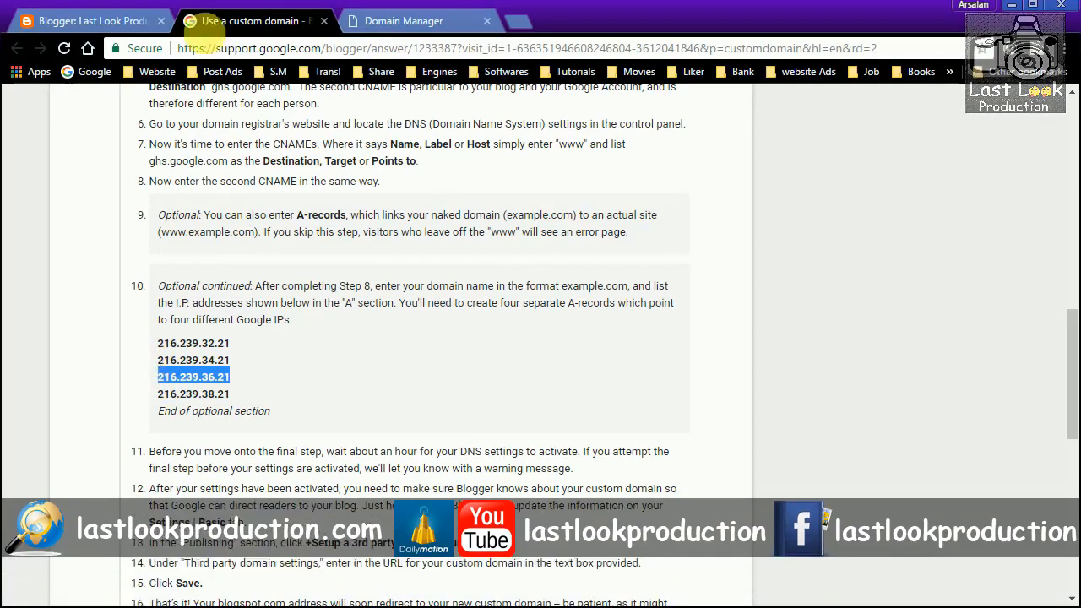
left_click(384, 25)
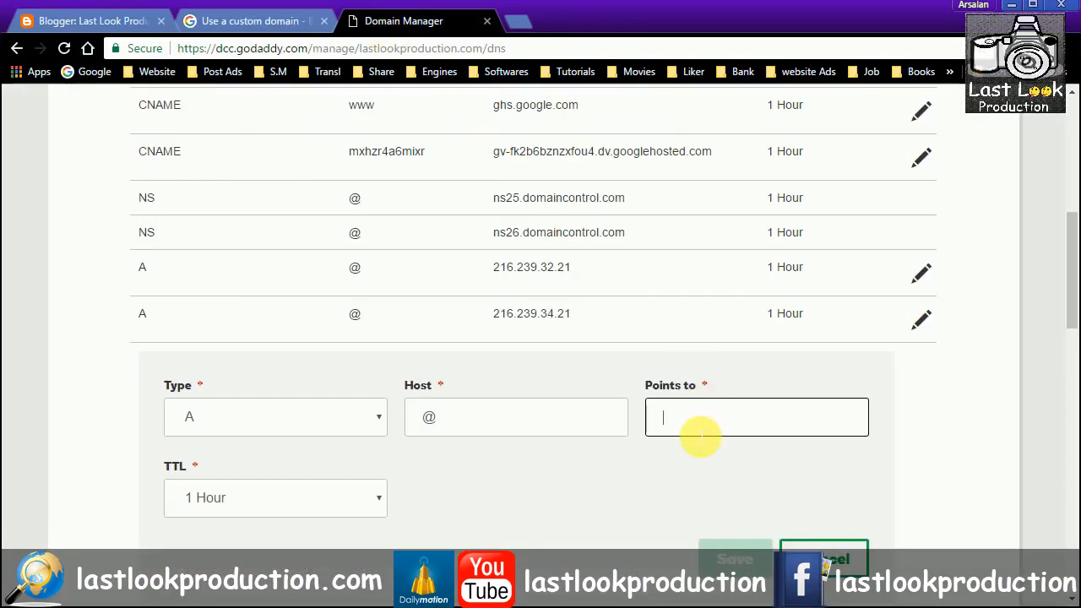
type("216.239.36.21")
left_click(730, 562)
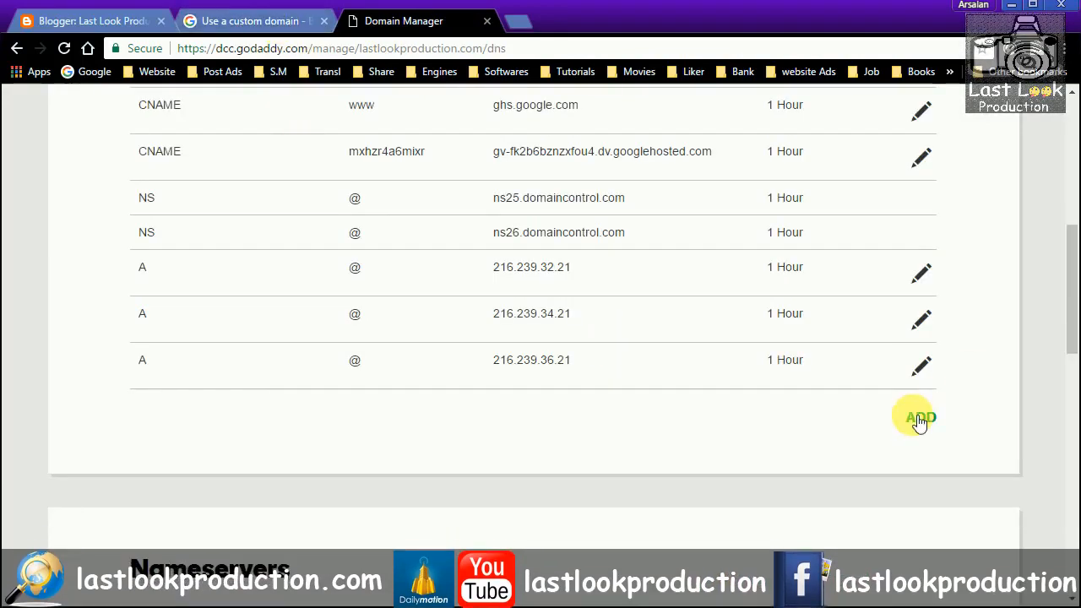
- Add a fourth A record with host @ pointing to 216.239.38.21, copied from the Blogger help page, and save it
left_click(918, 417)
left_click(269, 467)
left_click(261, 524)
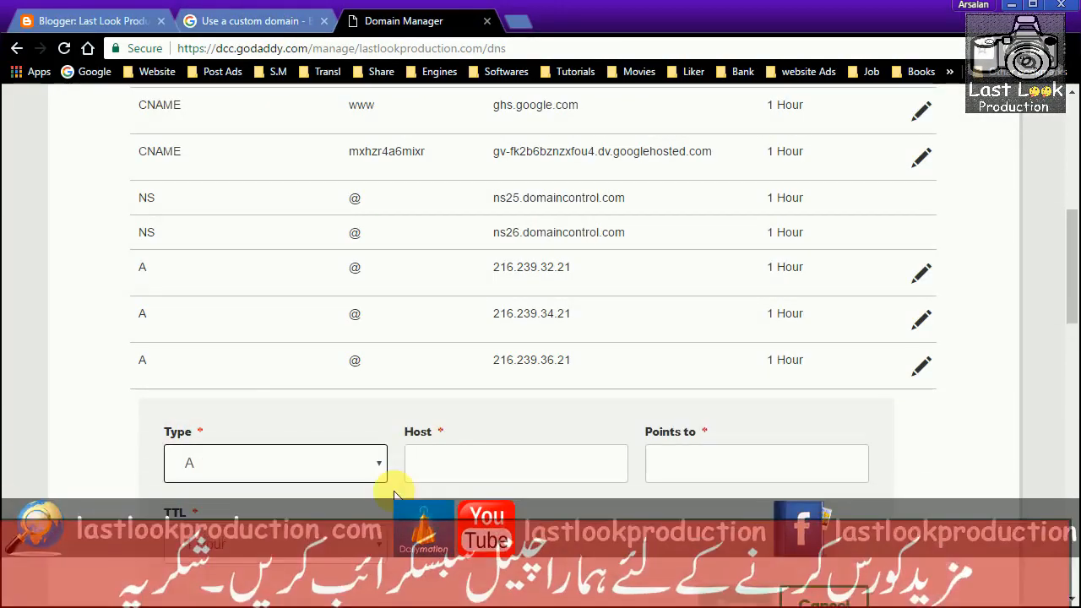
left_click(442, 470)
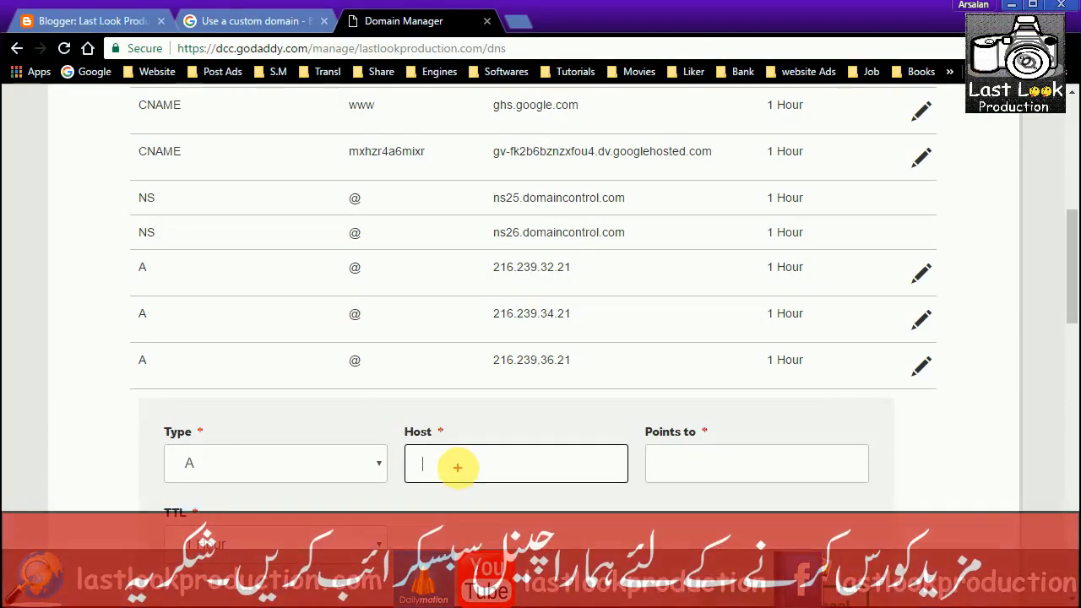
type("@")
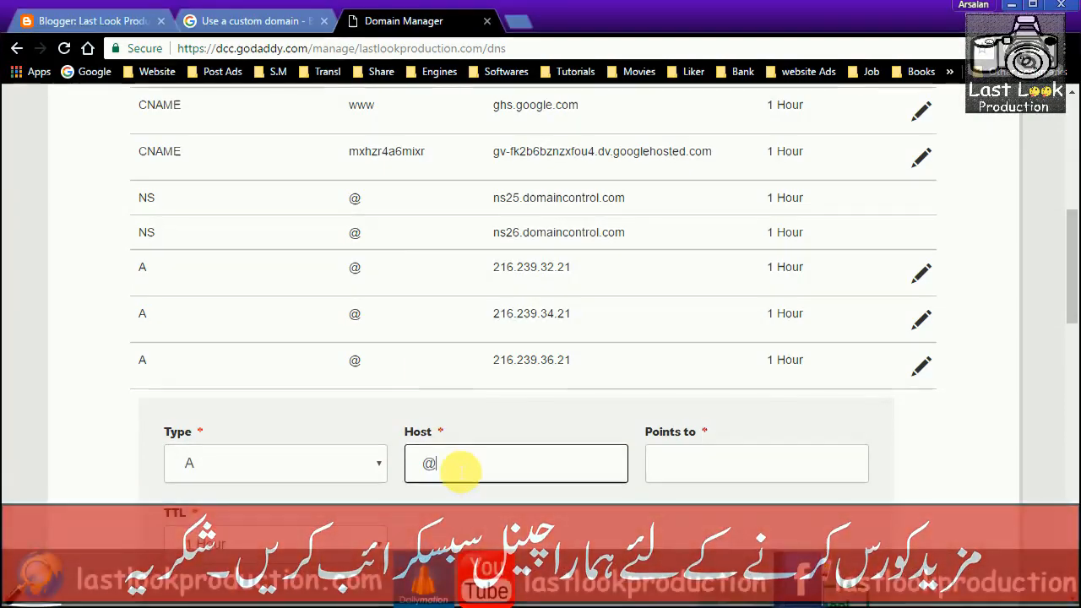
left_click(248, 20)
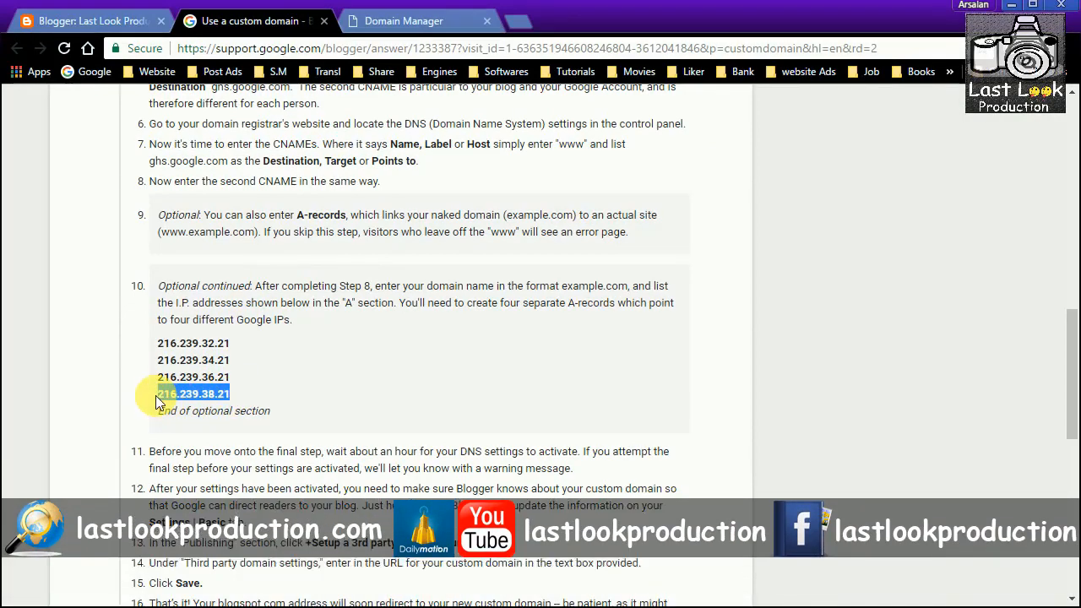
left_click(403, 21)
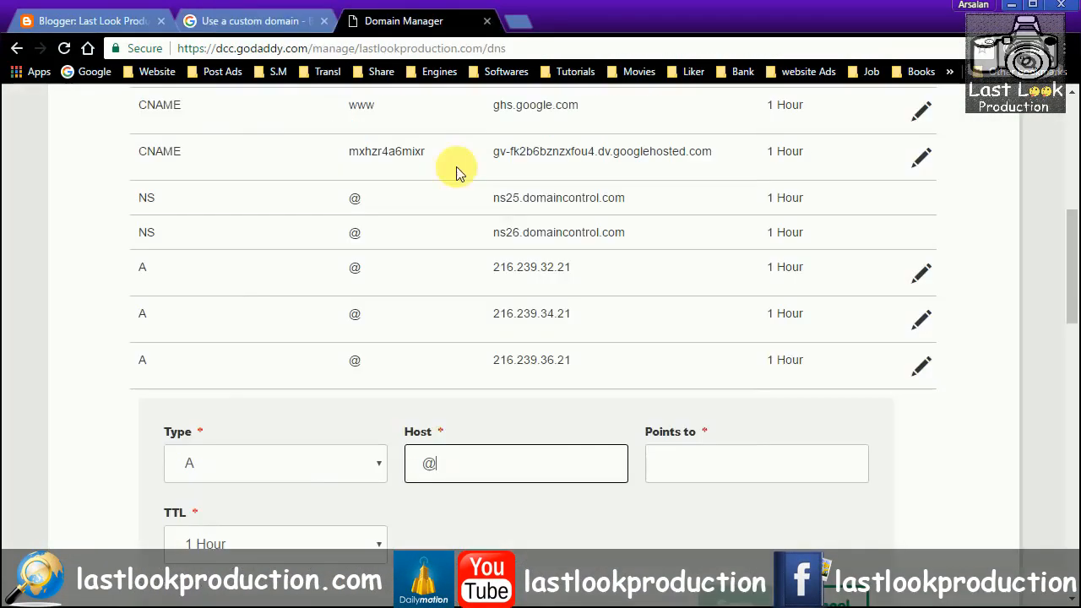
left_click(669, 469)
type("216.239.38.21")
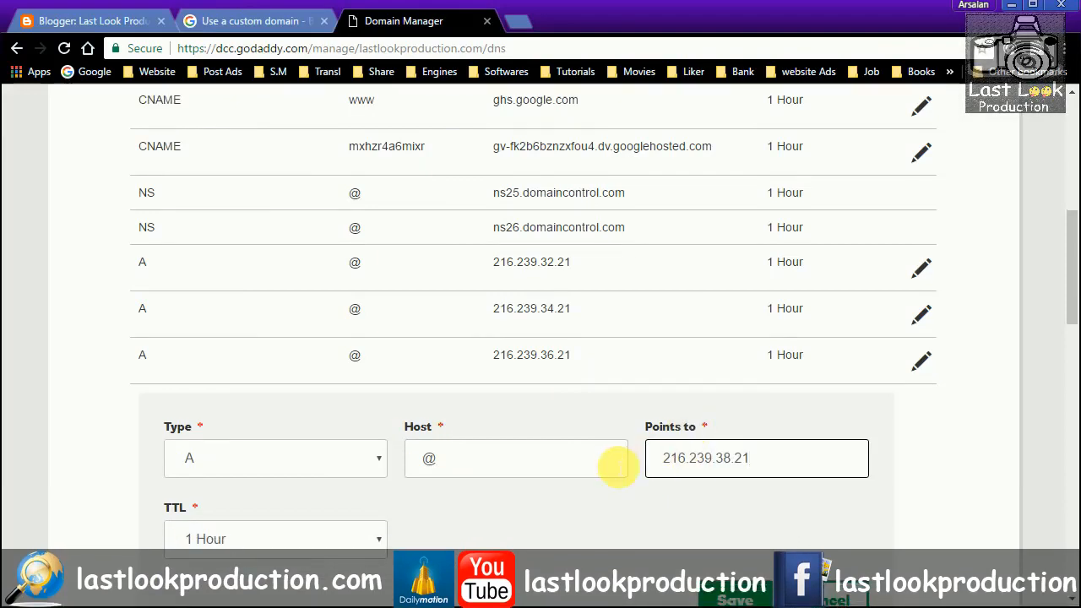
scroll(613, 464, "down", 1)
left_click(739, 527)
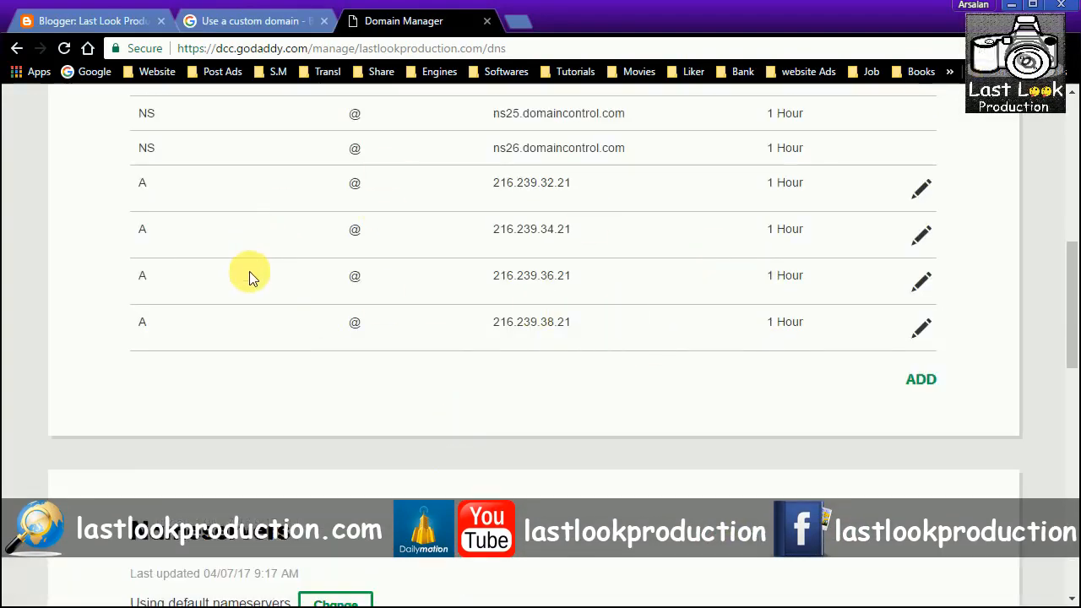
scroll(329, 222, "up", 3)
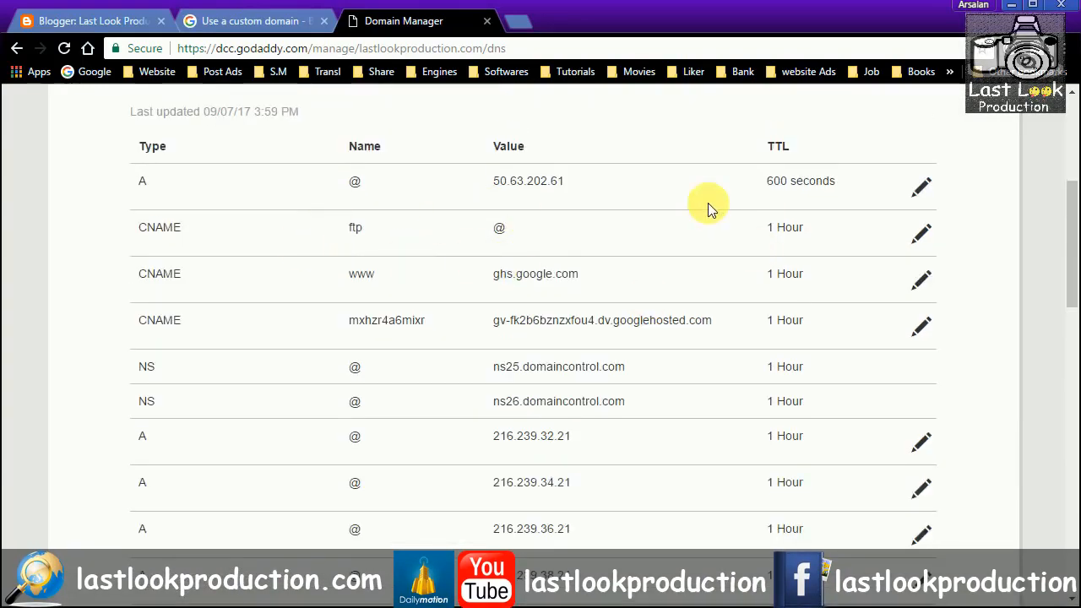
scroll(297, 304, "down", 6)
scroll(268, 275, "up", 4)
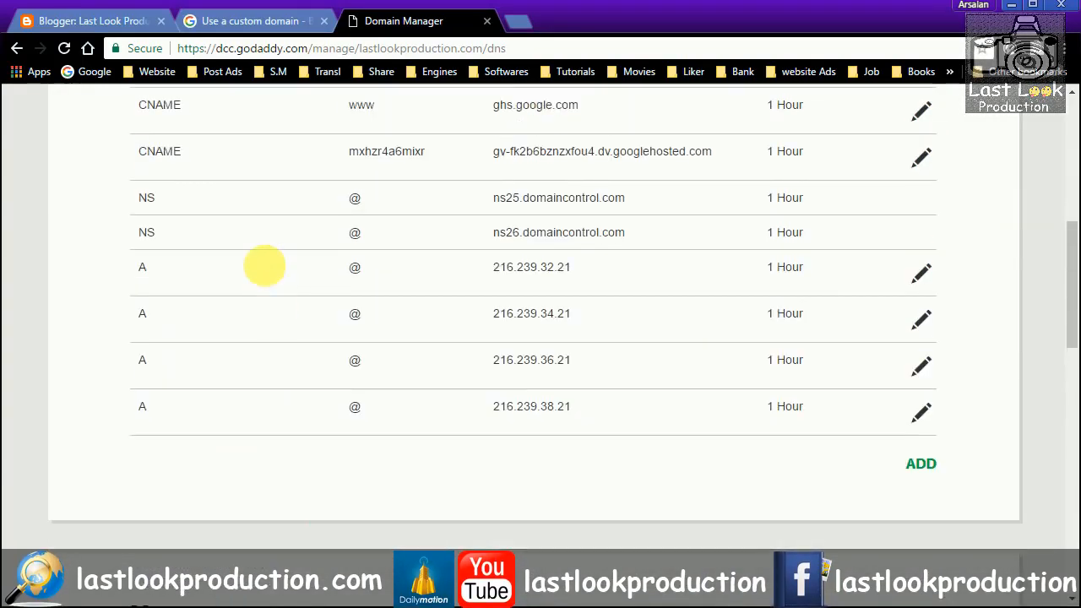
scroll(265, 267, "up", 3)
left_click(95, 22)
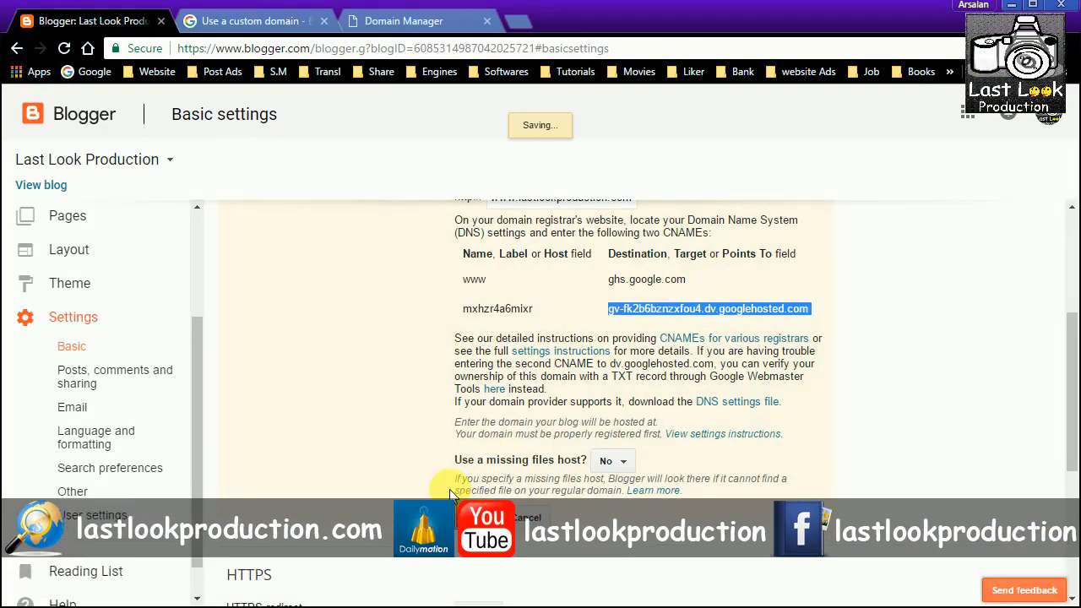
scroll(449, 489, "up", 1)
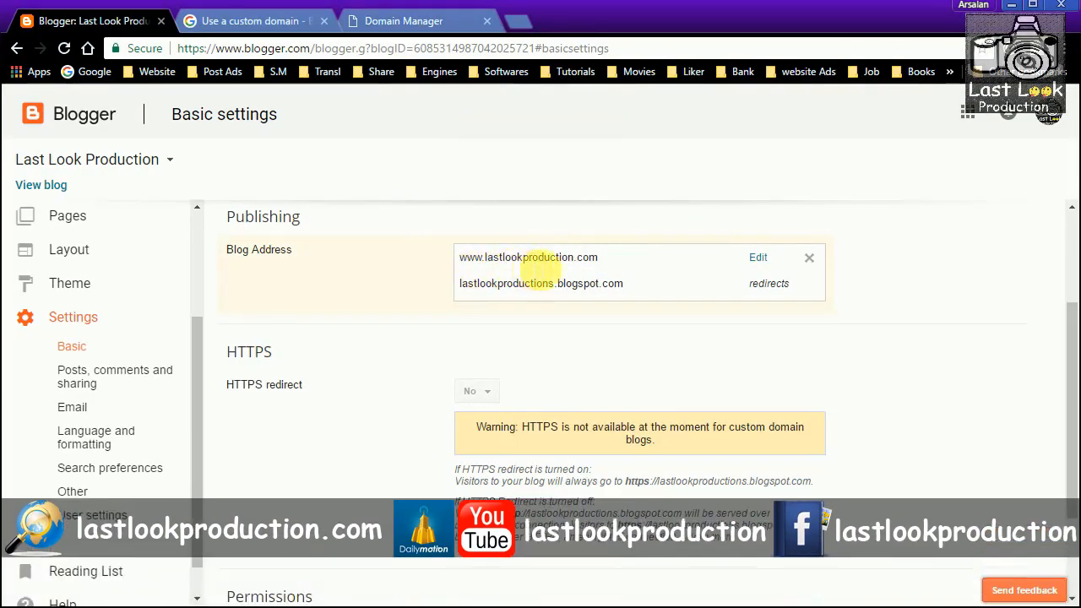
left_click(414, 21)
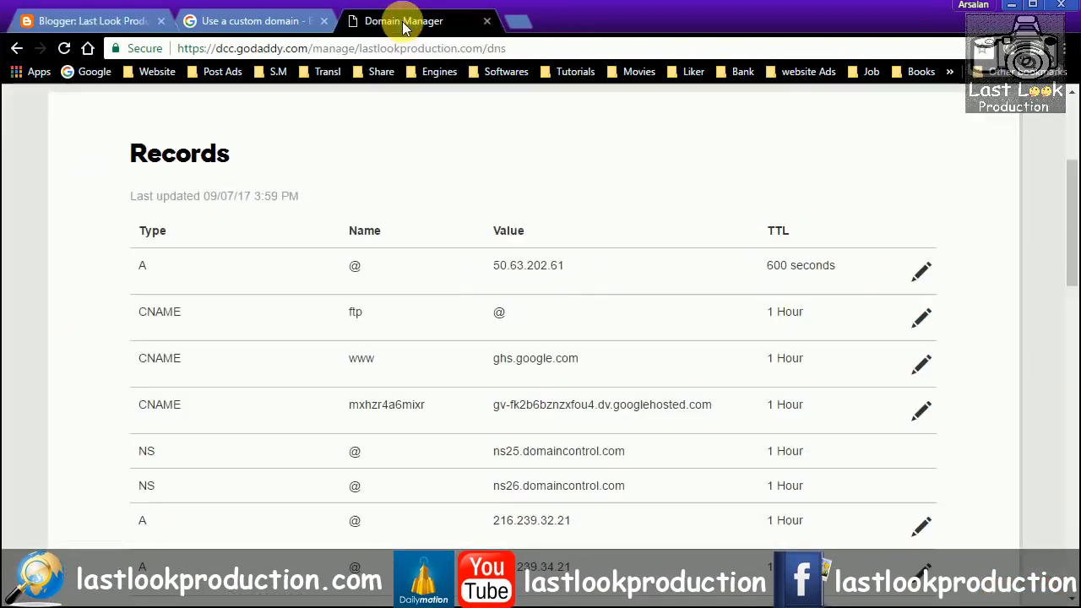
scroll(242, 329, "down", 4)
scroll(239, 321, "up", 7)
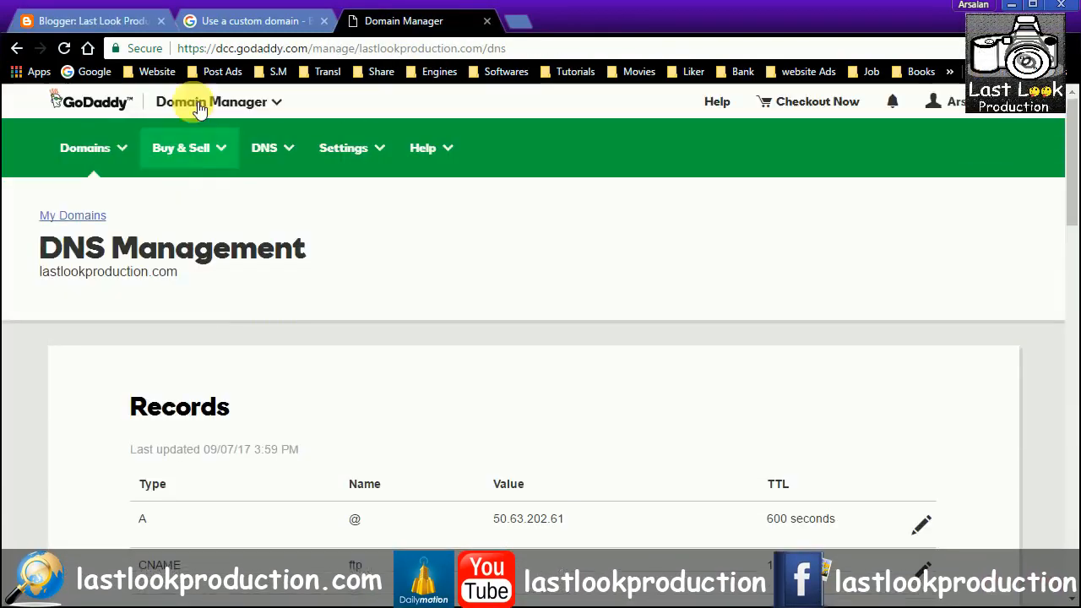
left_click(95, 21)
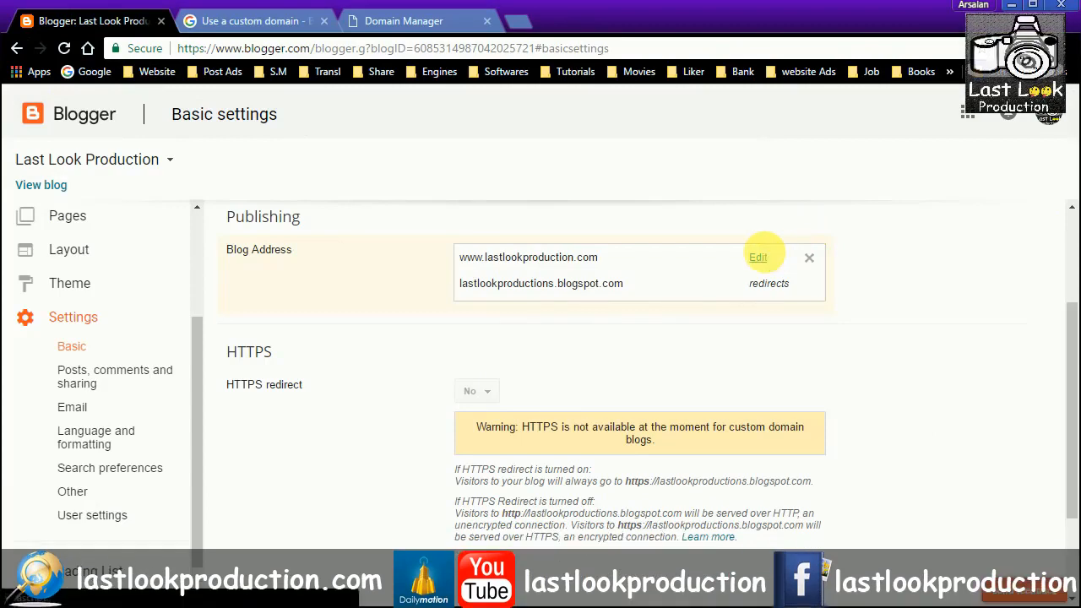
left_click(757, 257)
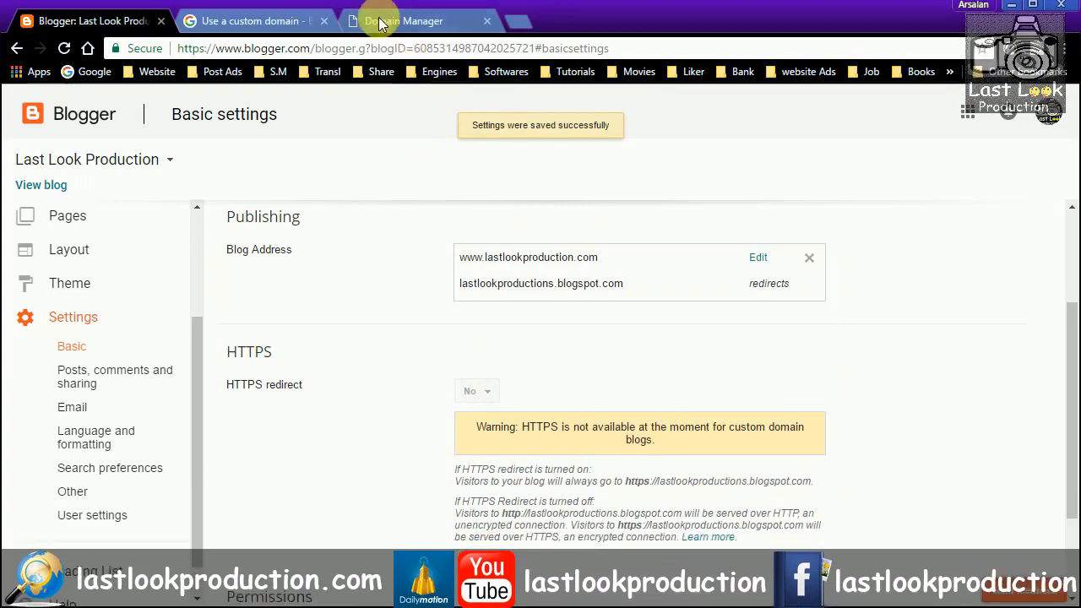
left_click(515, 23)
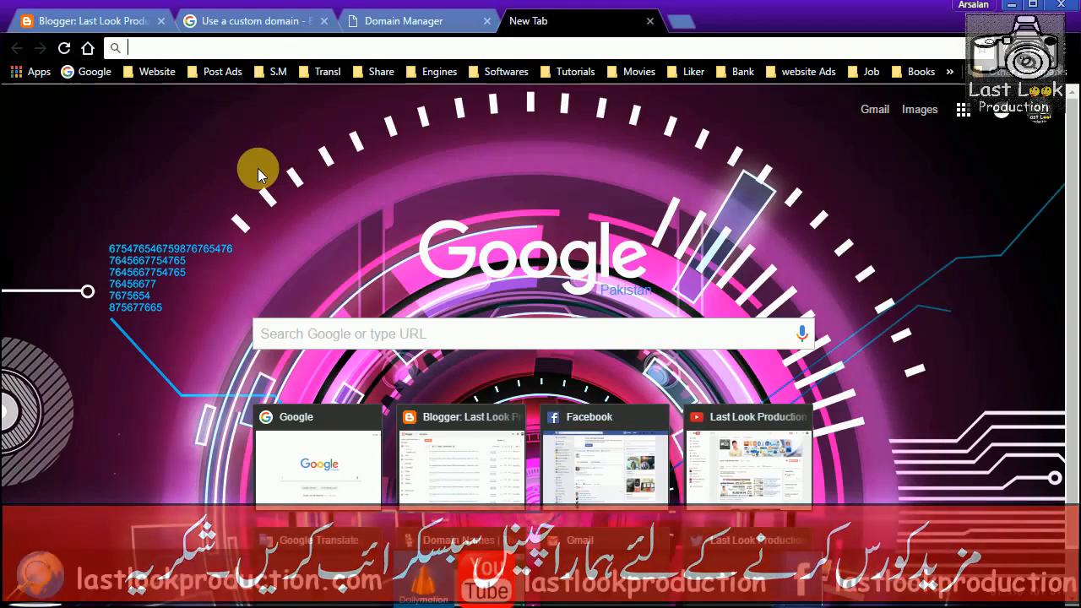
type("wwwl")
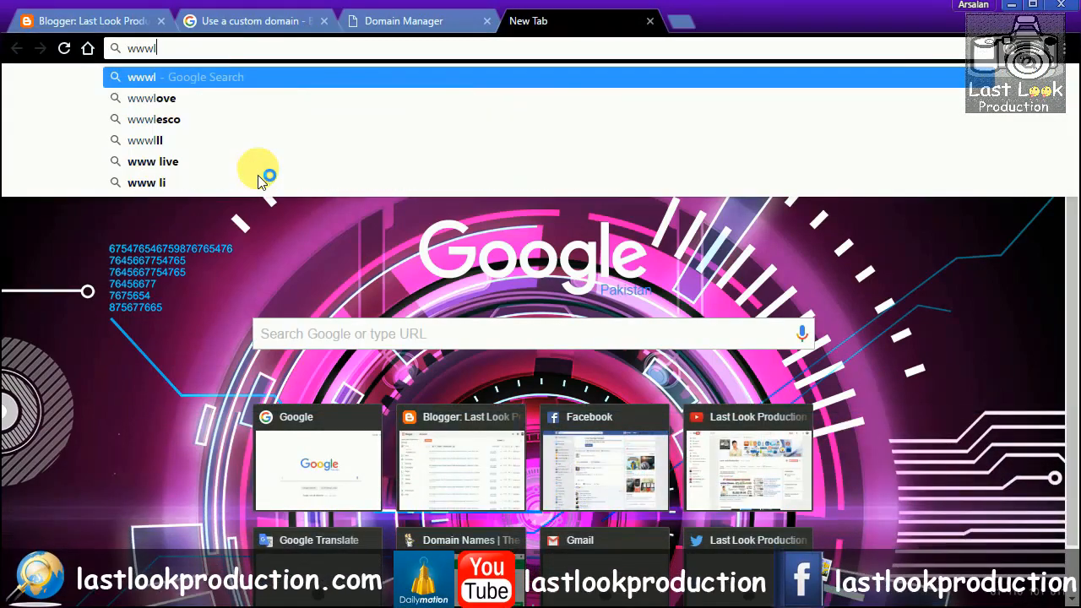
key("BackSpace")
type(".la")
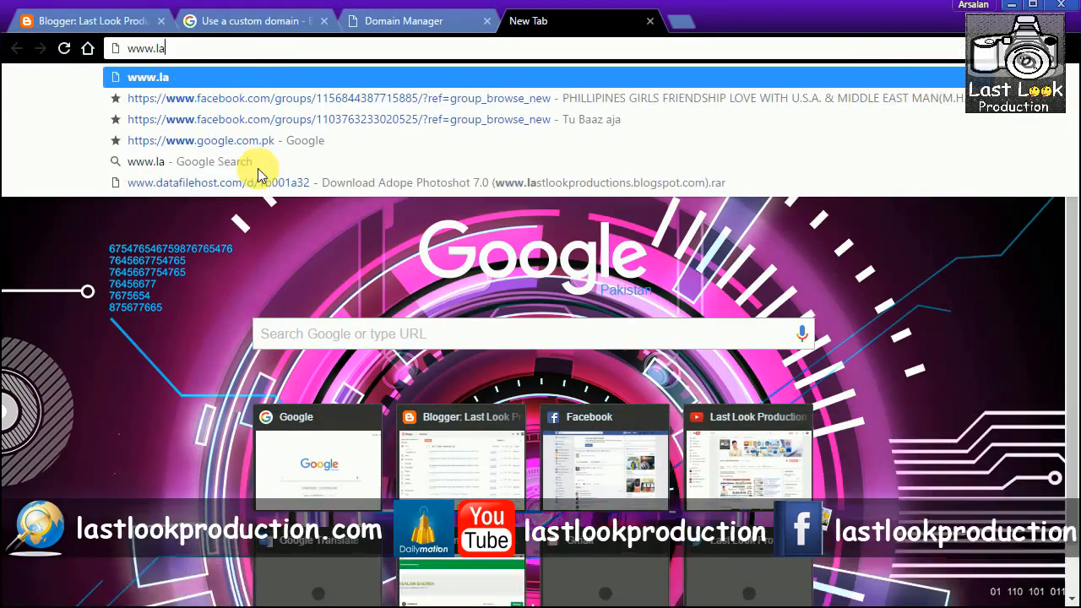
type("stlookptod")
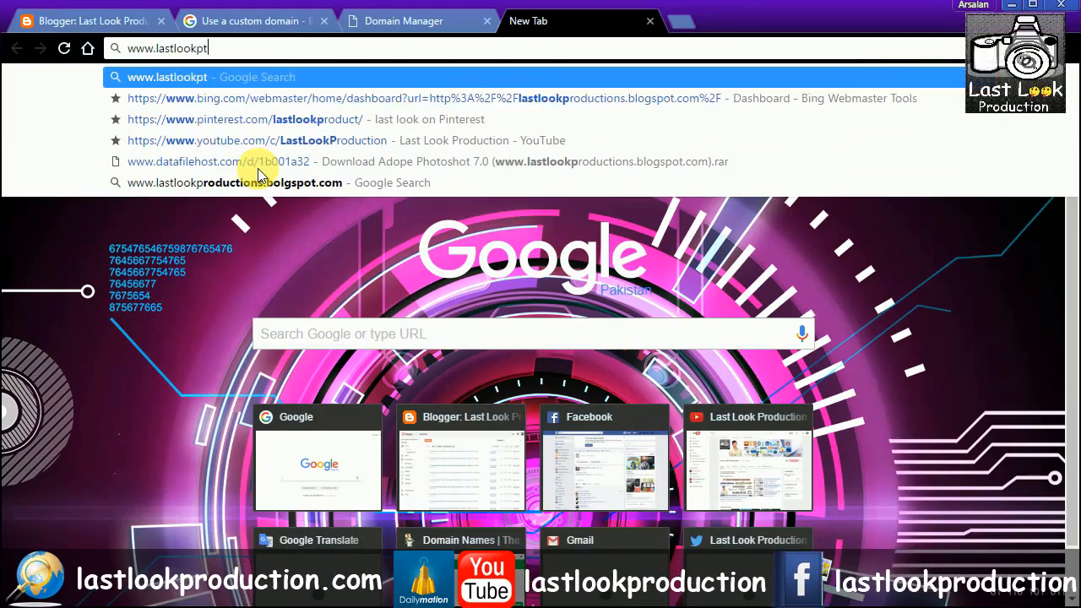
key("BackSpace")
key("BackSpace")
key("BackSpace")
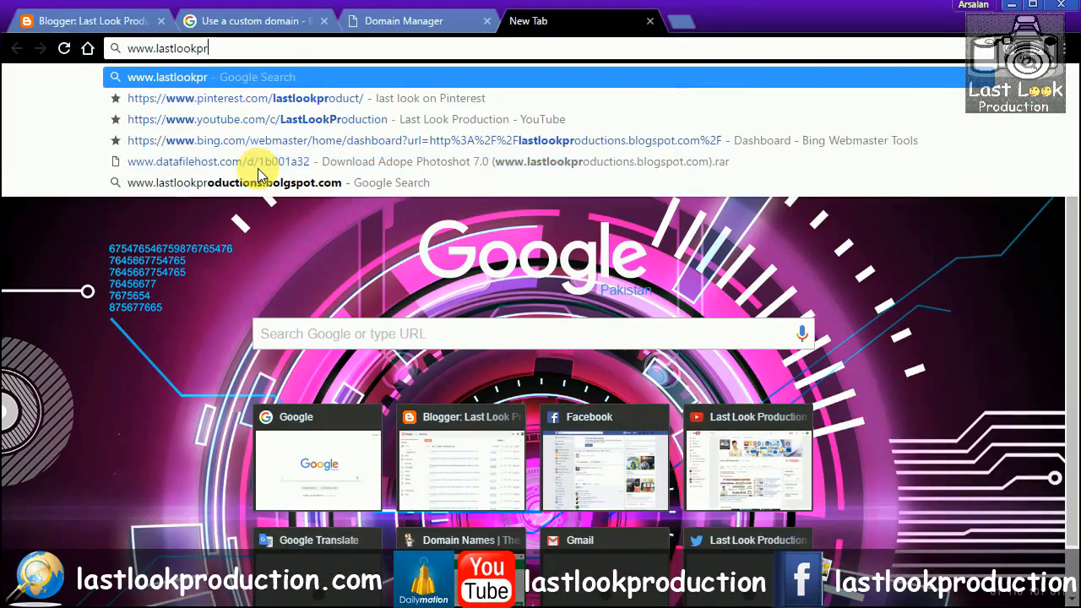
type("rp")
key("BackSpace")
type("oduv")
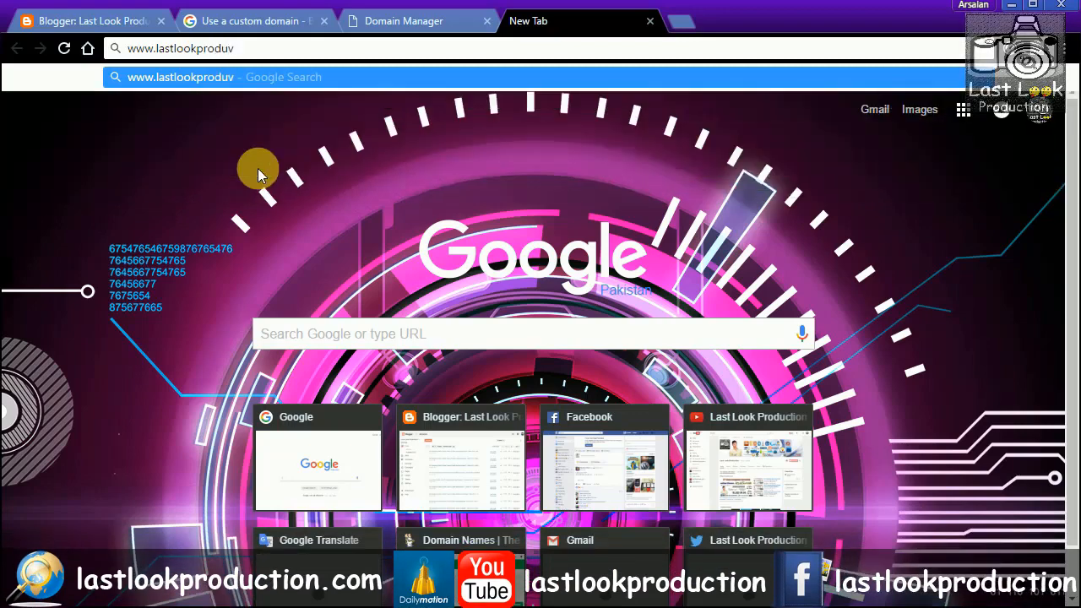
key("BackSpace")
type("ct")
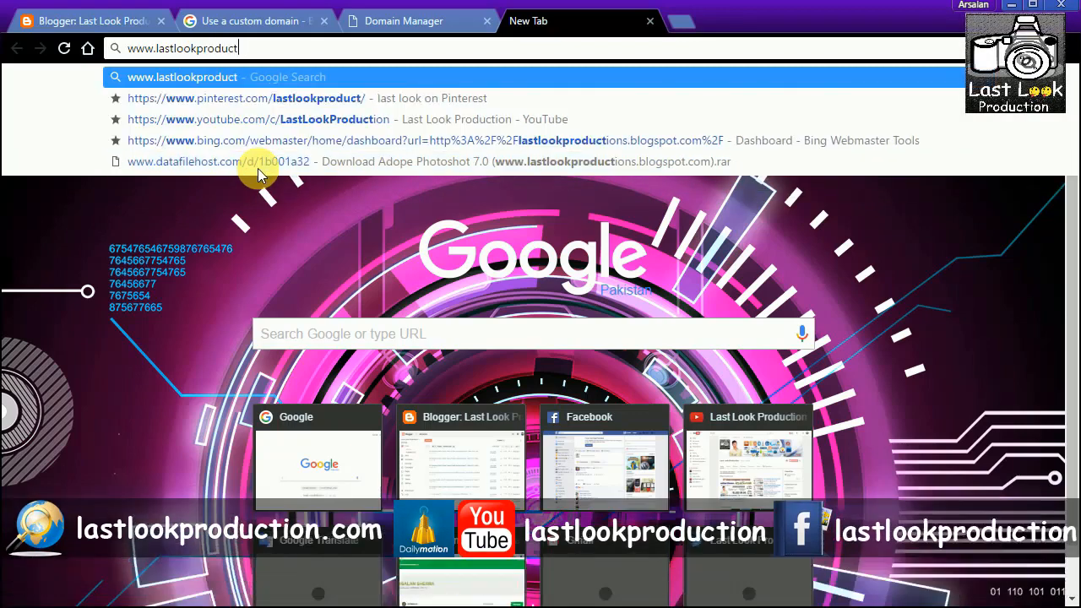
type("ion.com")
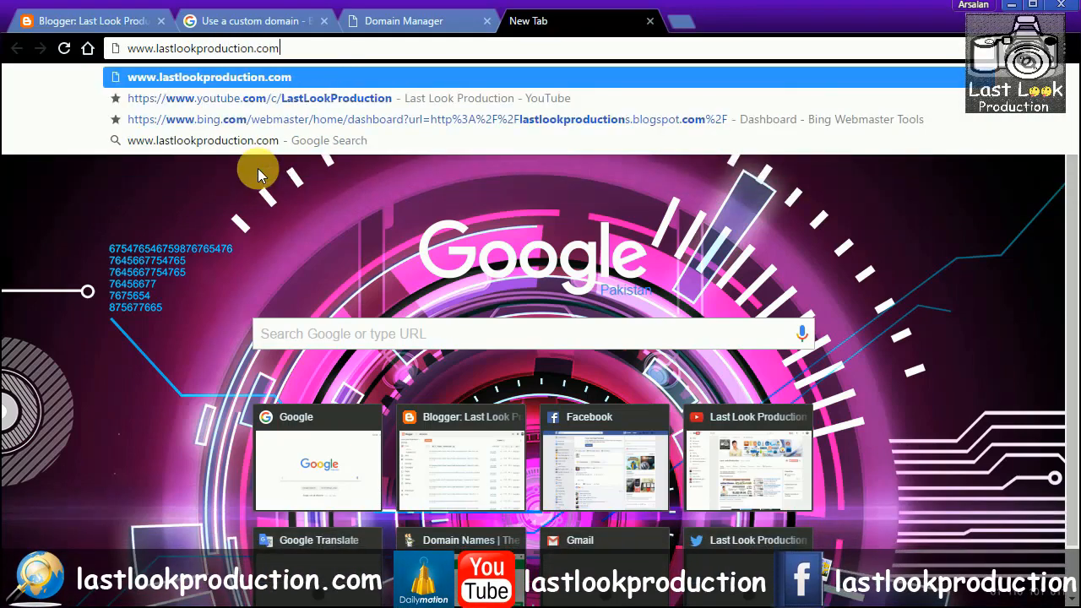
key("Return")
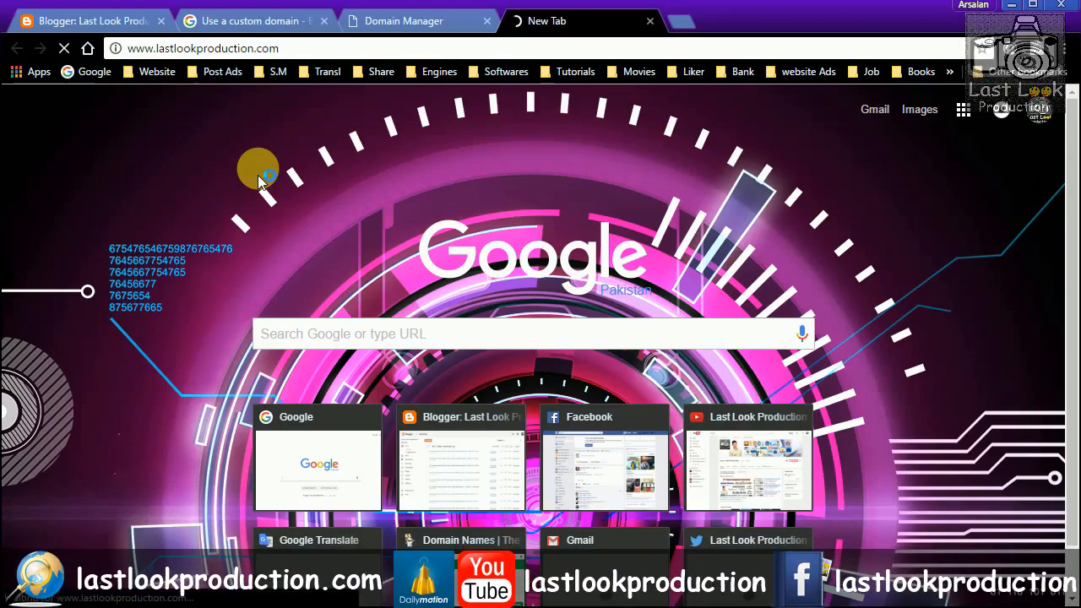